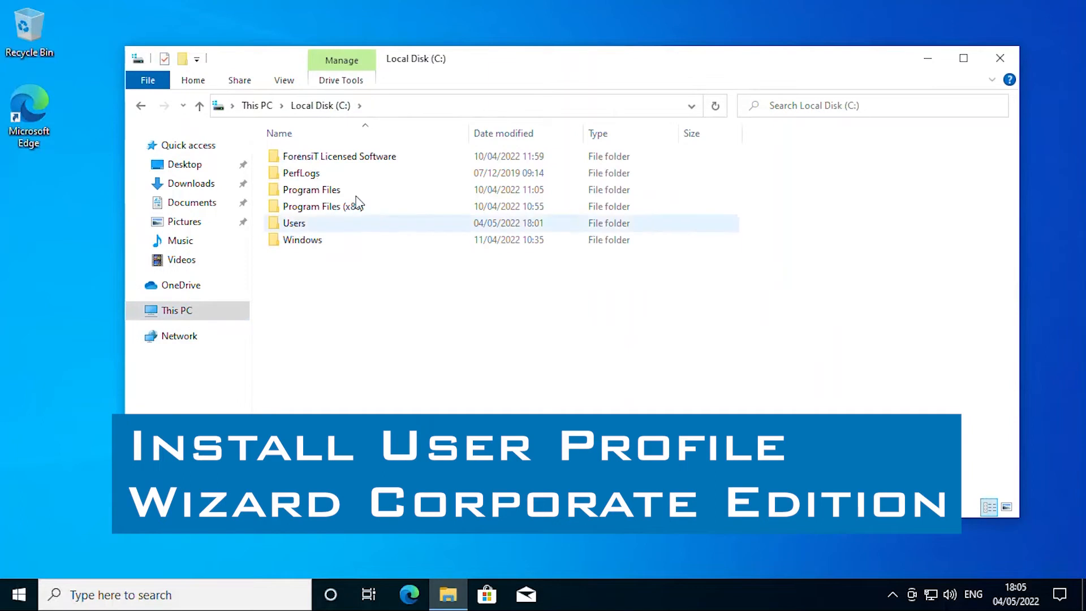
Step: Run User_Profile_Wizard_24.3_setup from the Corporate folder, accept the licence and complete installation
{"action": "double_click", "coordinate": [348, 158]}
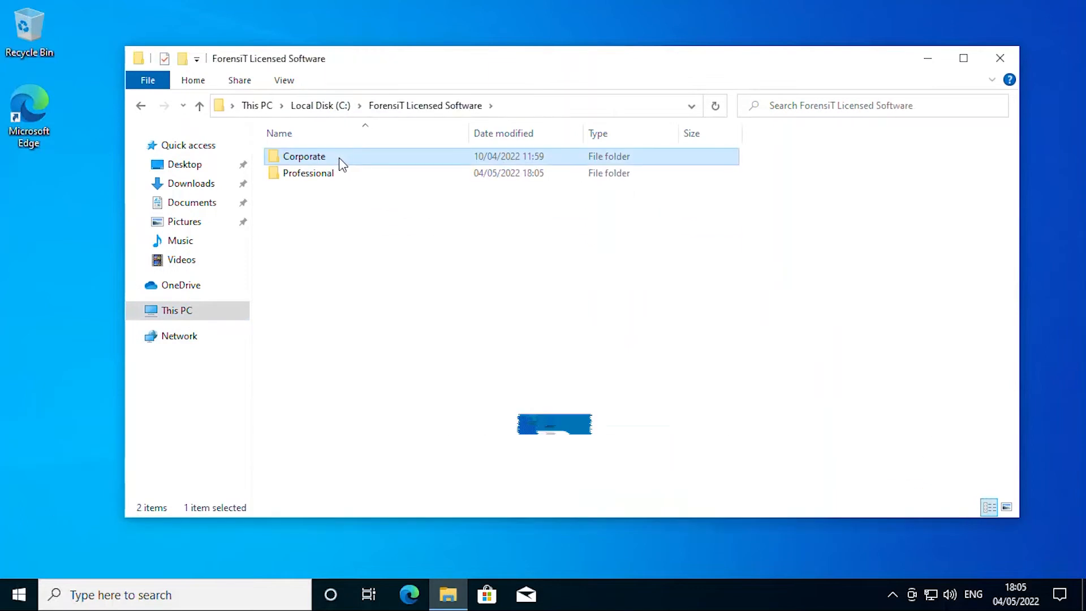
{"action": "double_click", "coordinate": [340, 158]}
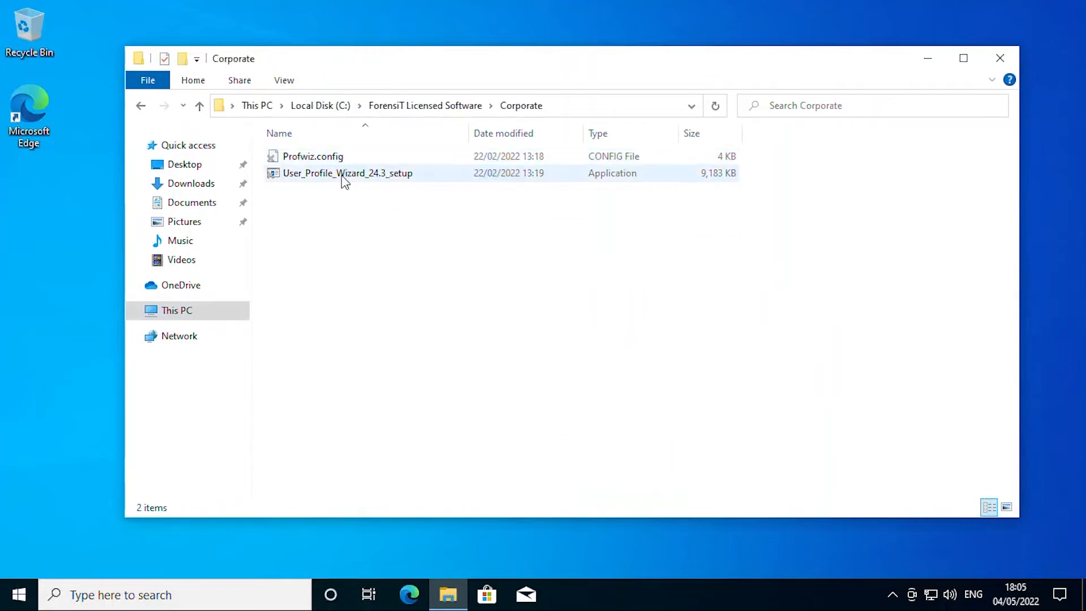
{"action": "double_click", "coordinate": [344, 176]}
{"action": "left_click", "coordinate": [349, 156]}
{"action": "left_click", "coordinate": [467, 405]}
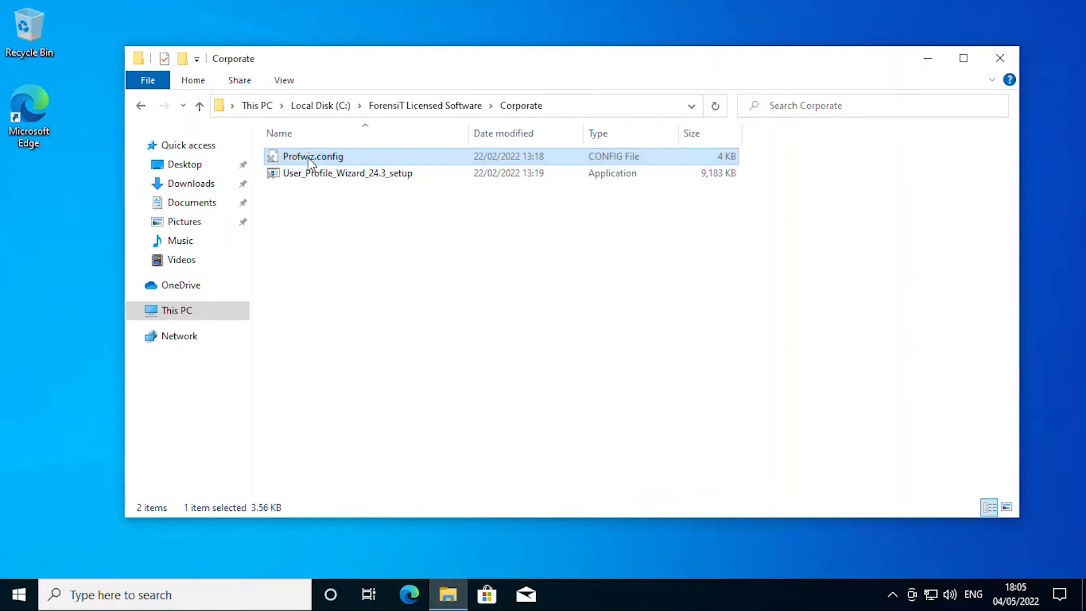
{"action": "left_click", "coordinate": [441, 417]}
{"action": "left_click", "coordinate": [505, 456]}
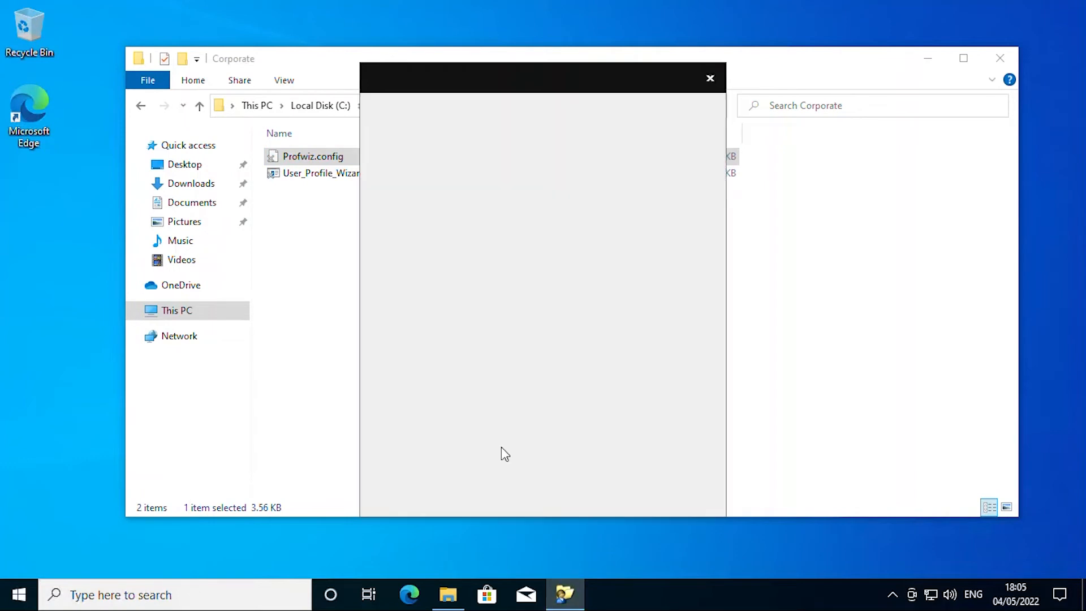
{"action": "left_click", "coordinate": [654, 486]}
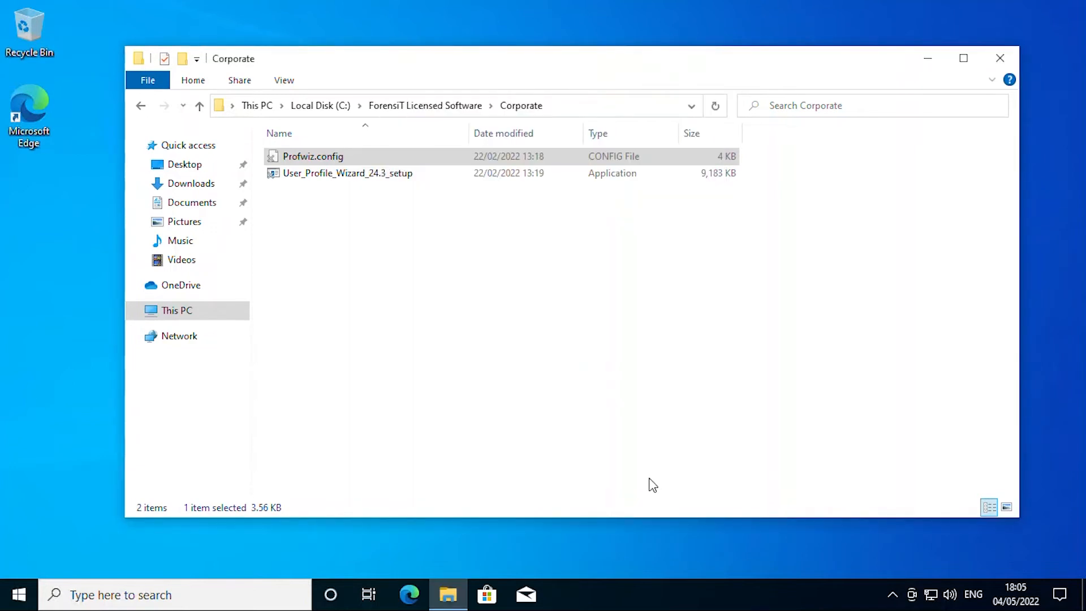
Step: Launch the Deployment Kit from the Start menu and create a project named 'azure'
{"action": "left_click", "coordinate": [17, 595]}
{"action": "scroll", "coordinate": [184, 463], "scroll_direction": "down", "scroll_amount": 3}
{"action": "left_click", "coordinate": [140, 361]}
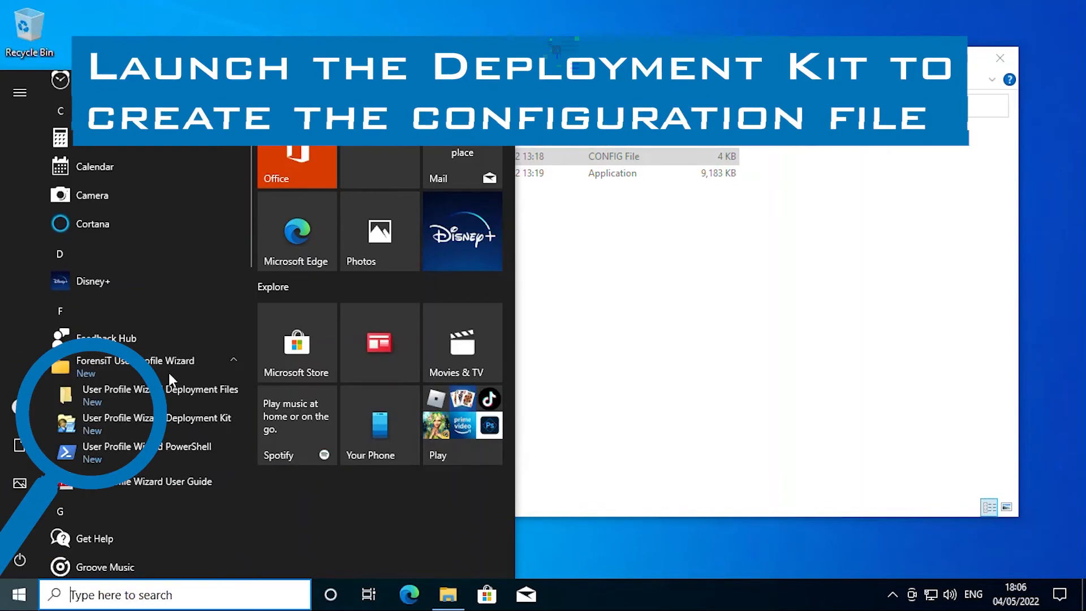
{"action": "left_click", "coordinate": [181, 424]}
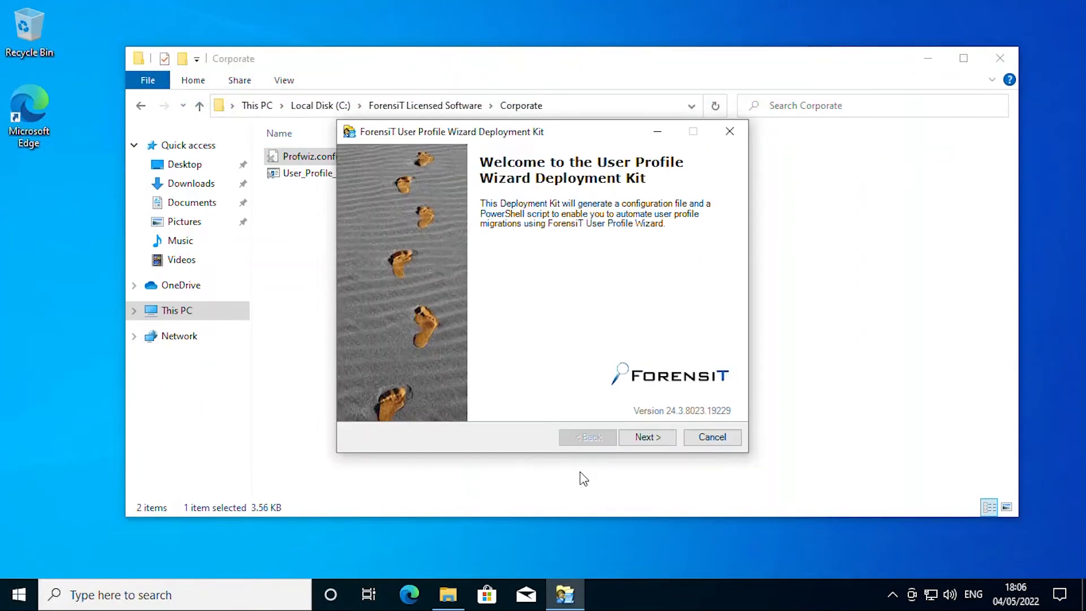
{"action": "left_click", "coordinate": [632, 437]}
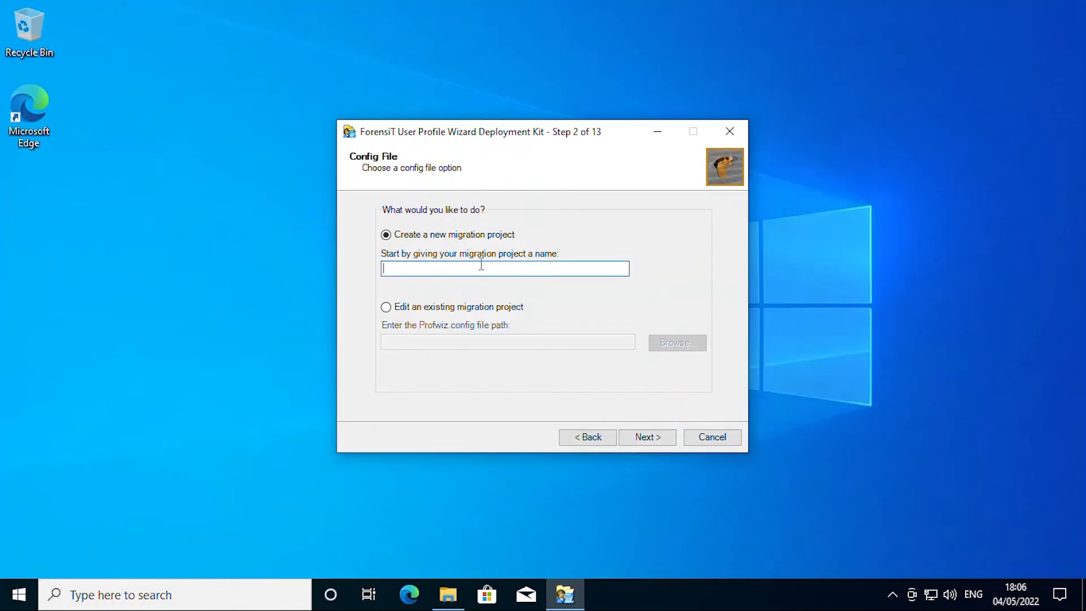
{"action": "type", "text": "azure"}
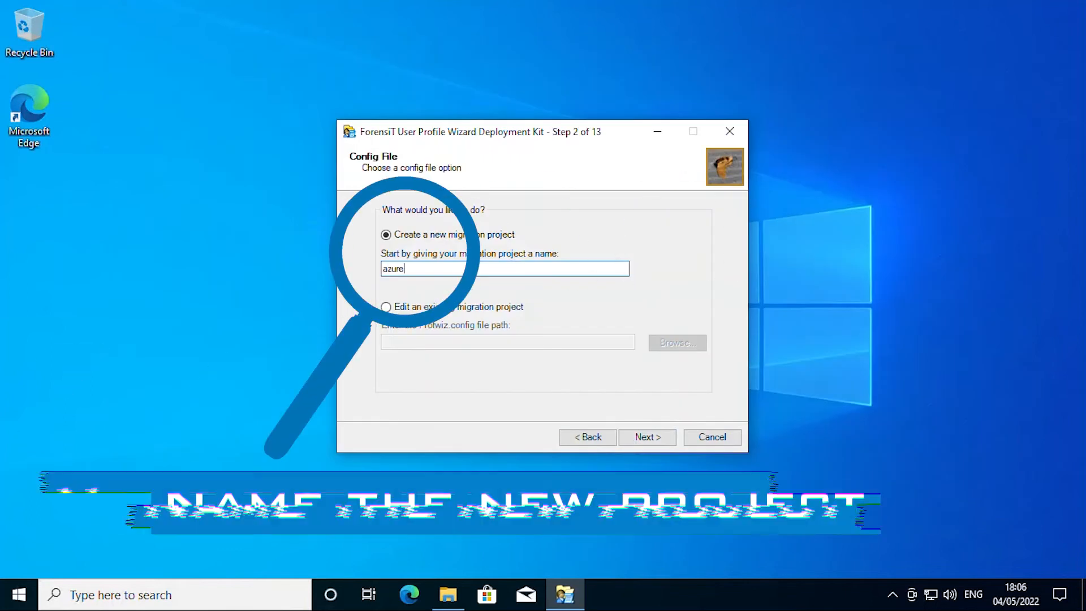
{"action": "left_click", "coordinate": [642, 438]}
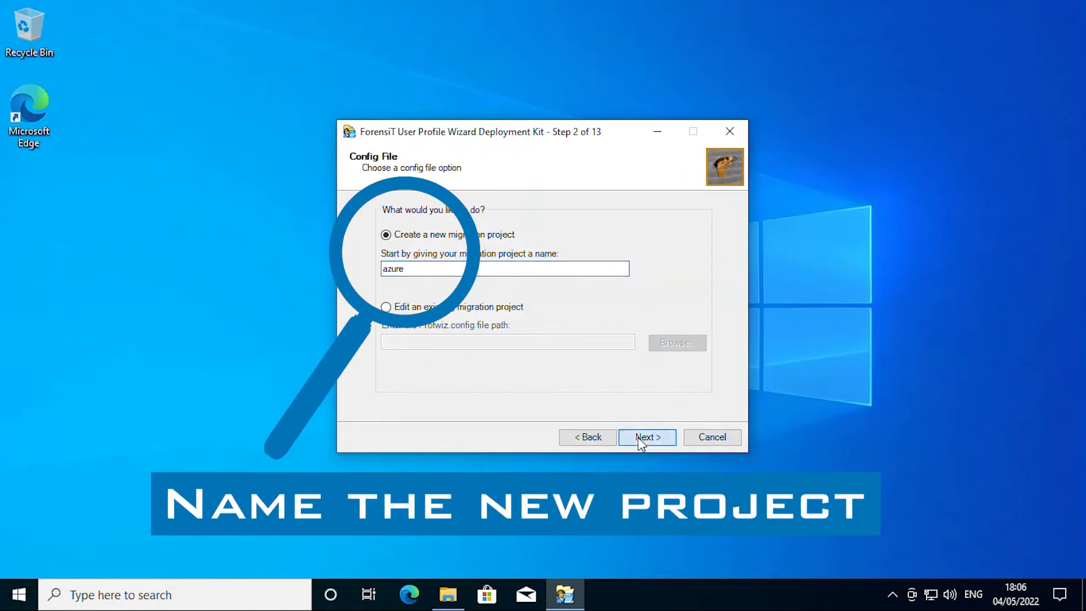
Step: Enter forensitdemo.onmicrosoft.com as the new domain and tick Azure AD
{"action": "type", "text": "f"}
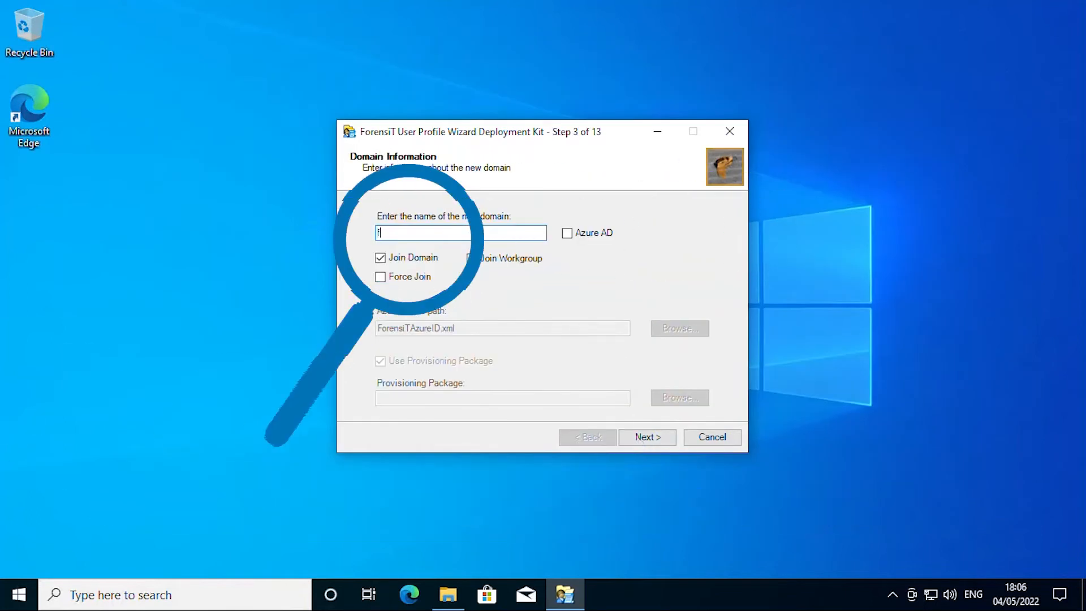
{"action": "type", "text": "orensit"}
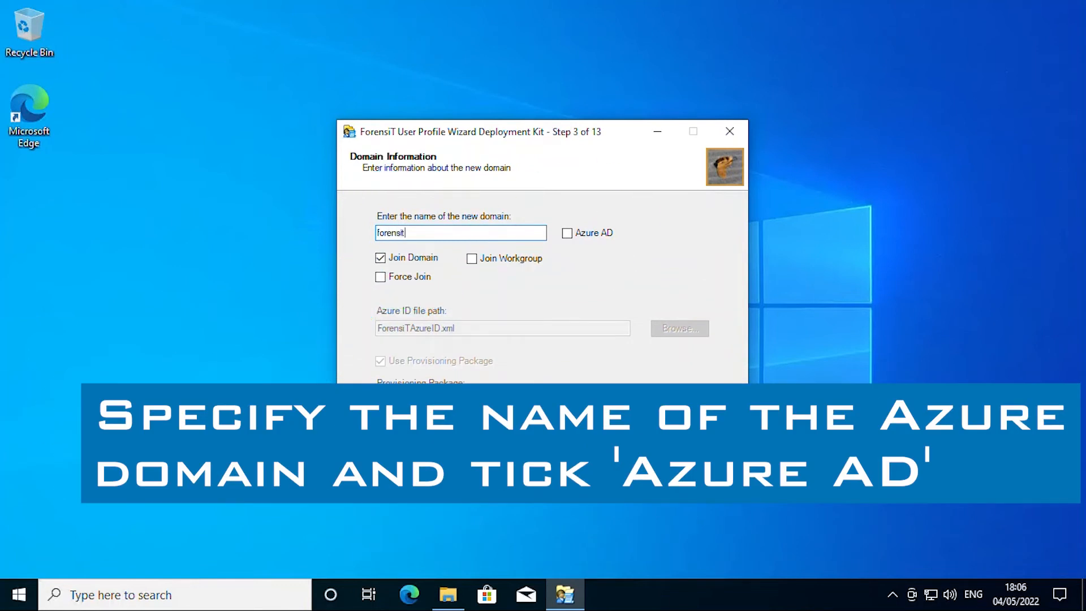
{"action": "type", "text": "demo.onmicrosoft.com"}
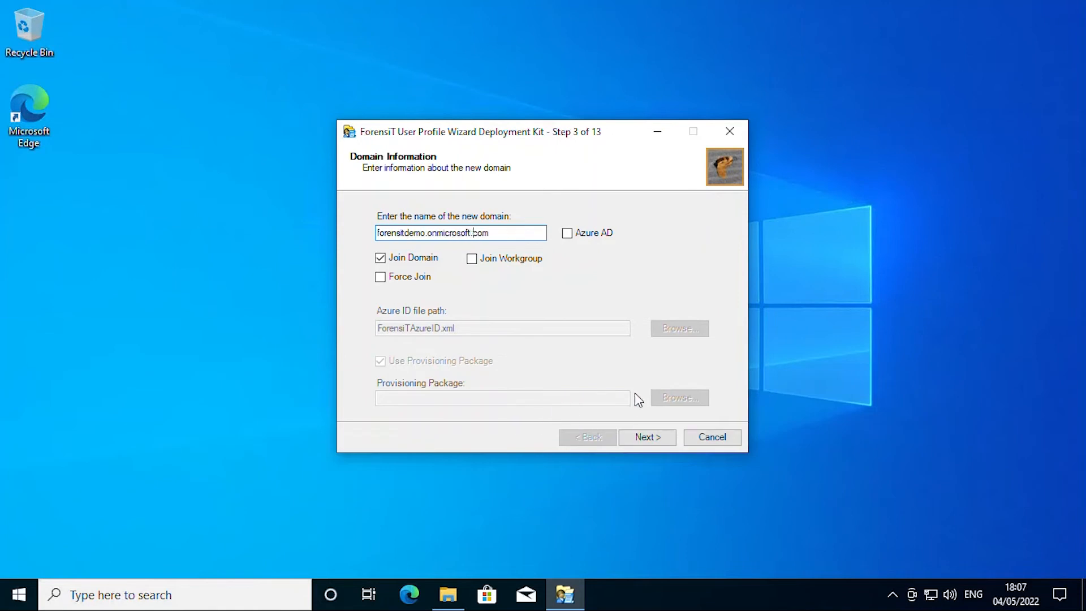
{"action": "left_click", "coordinate": [604, 234]}
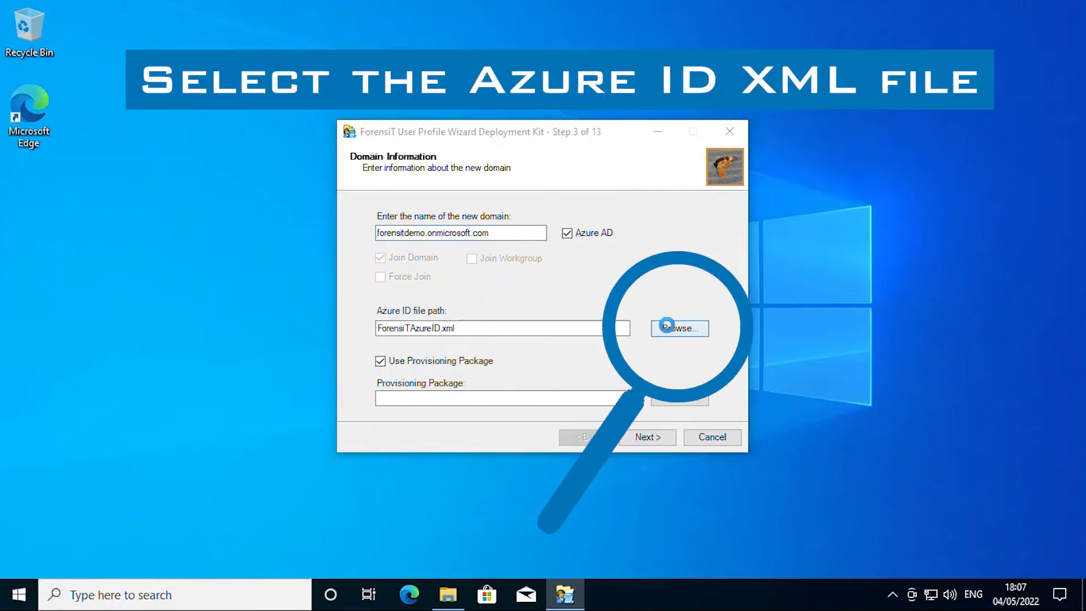
{"action": "left_click", "coordinate": [669, 330]}
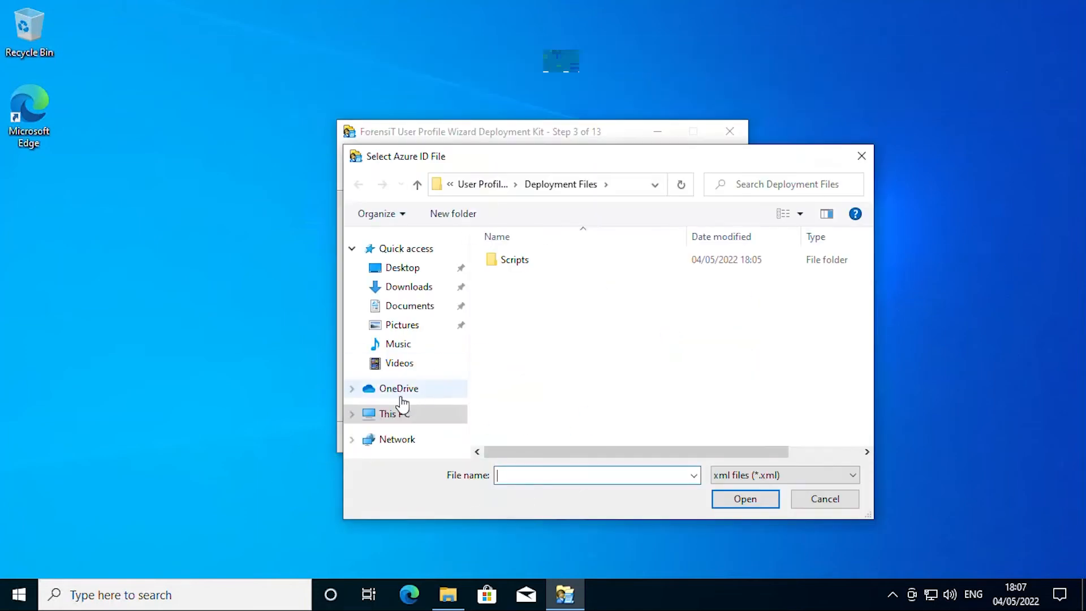
Step: Set the Azure ID file to ForensiTAzureID.xml in C:\ForensiT Licensed Software\Professional
{"action": "left_click", "coordinate": [403, 417]}
{"action": "scroll", "coordinate": [501, 408], "scroll_direction": "down", "scroll_amount": 5}
{"action": "left_click", "coordinate": [569, 437]}
{"action": "double_click", "coordinate": [569, 437]}
{"action": "double_click", "coordinate": [542, 261]}
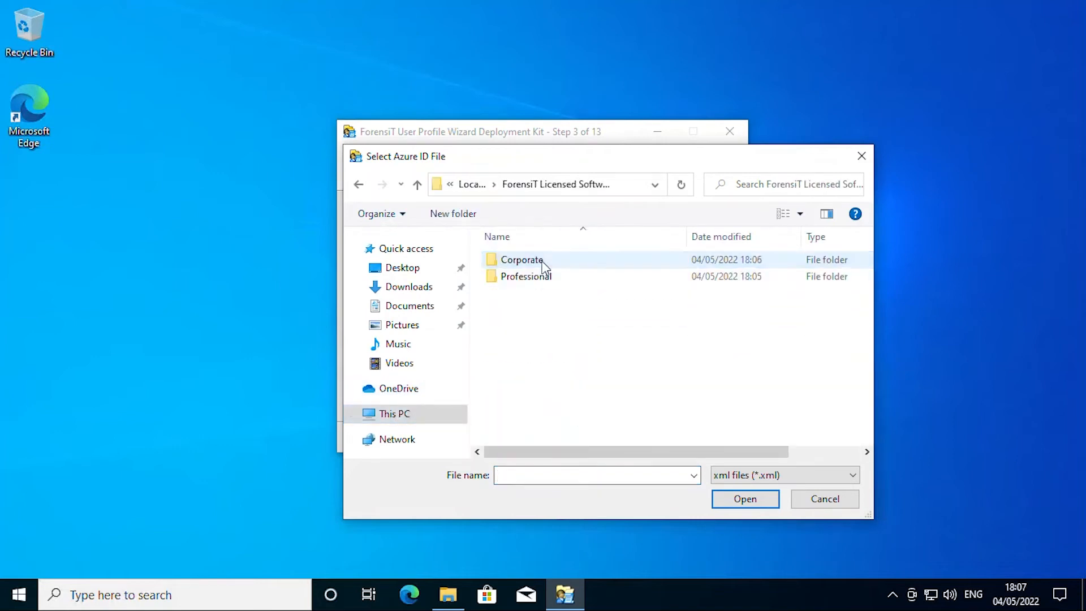
{"action": "double_click", "coordinate": [542, 277]}
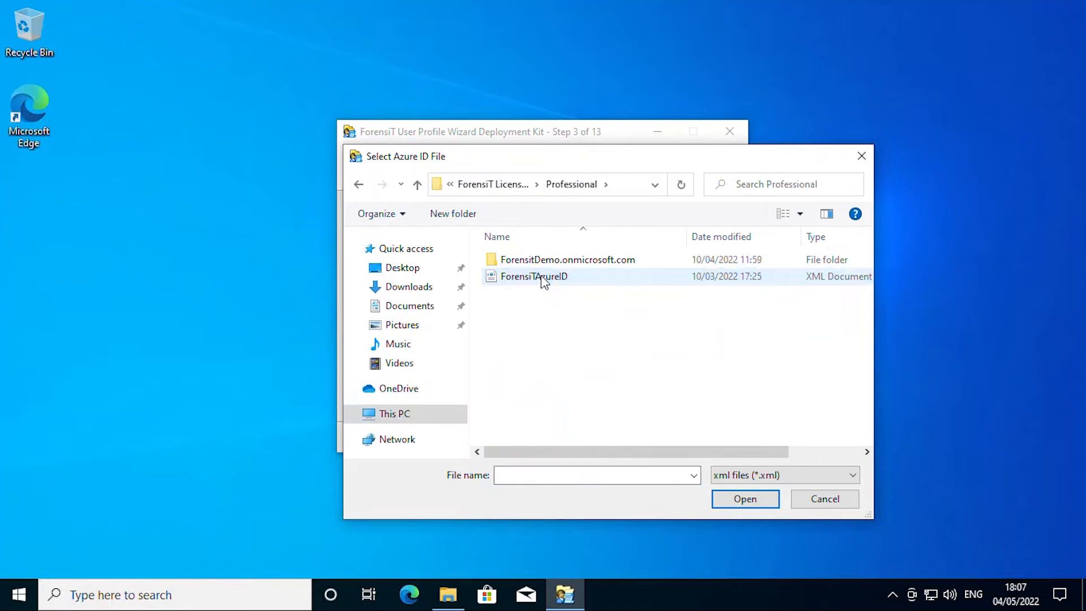
{"action": "double_click", "coordinate": [542, 277]}
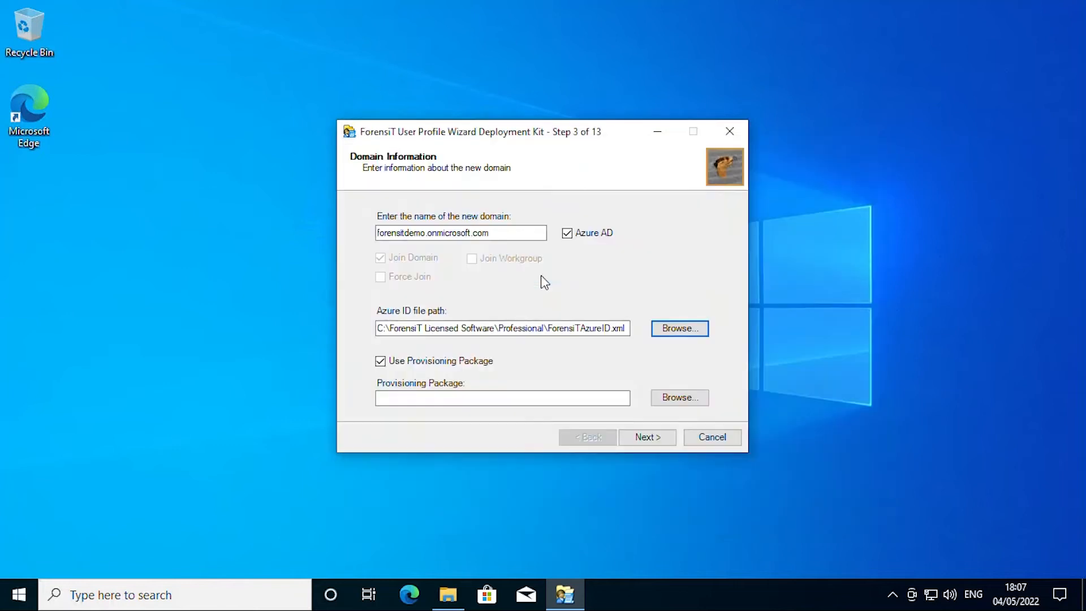
Step: Set the provisioning package to forensitdemoppkg.ppkg from the Professional folder and continue
{"action": "left_click", "coordinate": [677, 406]}
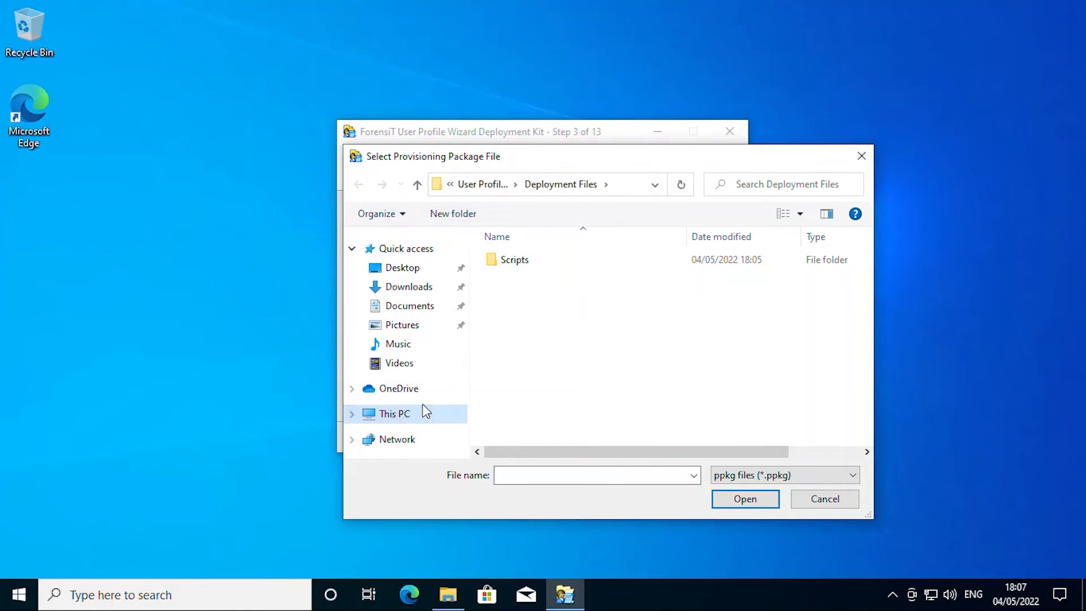
{"action": "left_click", "coordinate": [424, 415]}
{"action": "double_click", "coordinate": [545, 430]}
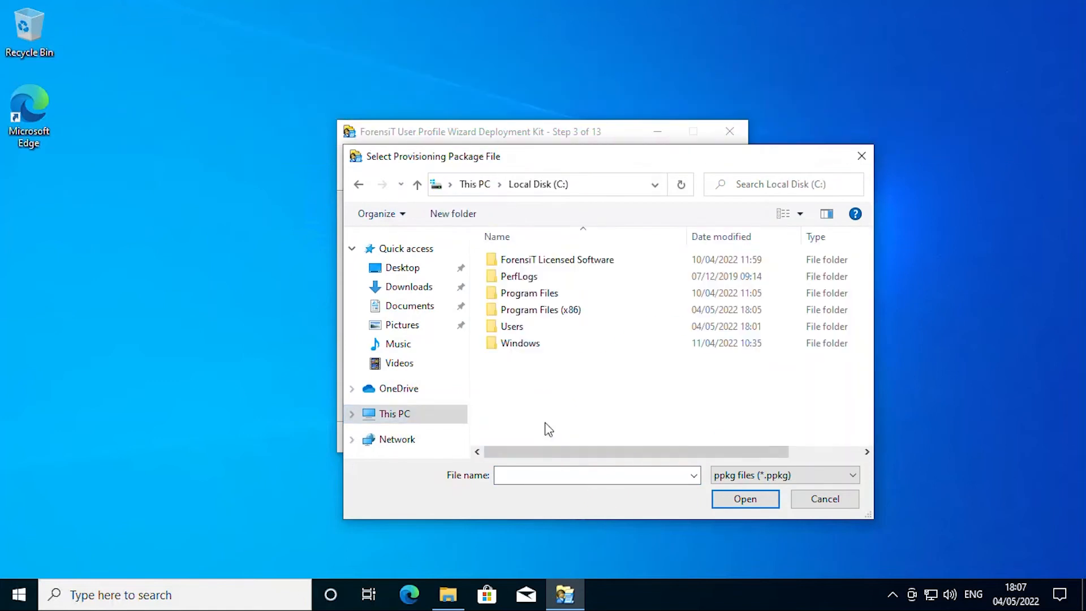
{"action": "double_click", "coordinate": [526, 261]}
{"action": "double_click", "coordinate": [526, 276]}
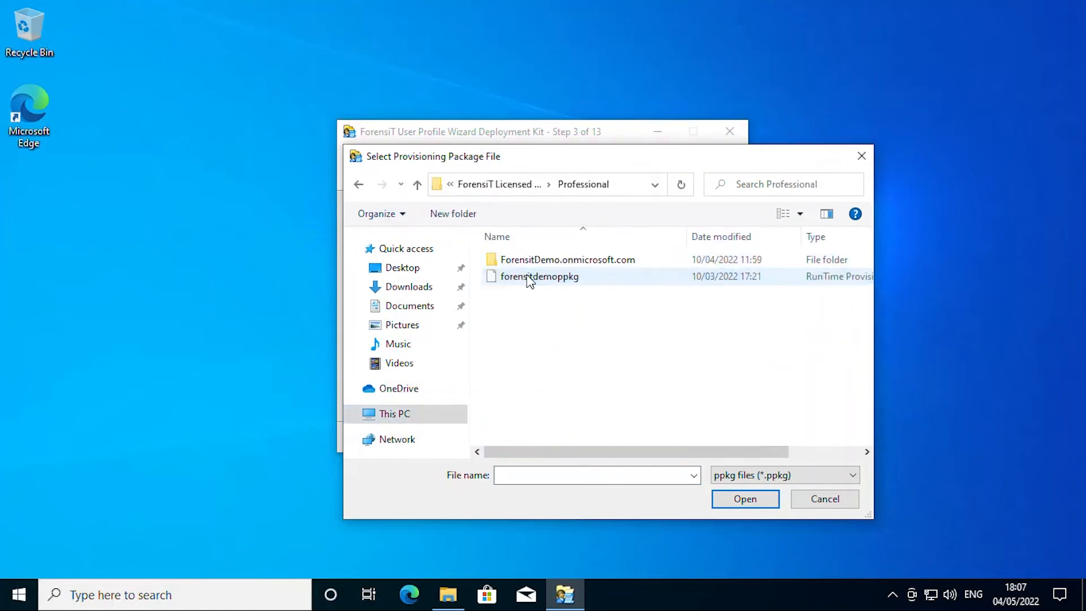
{"action": "double_click", "coordinate": [527, 276]}
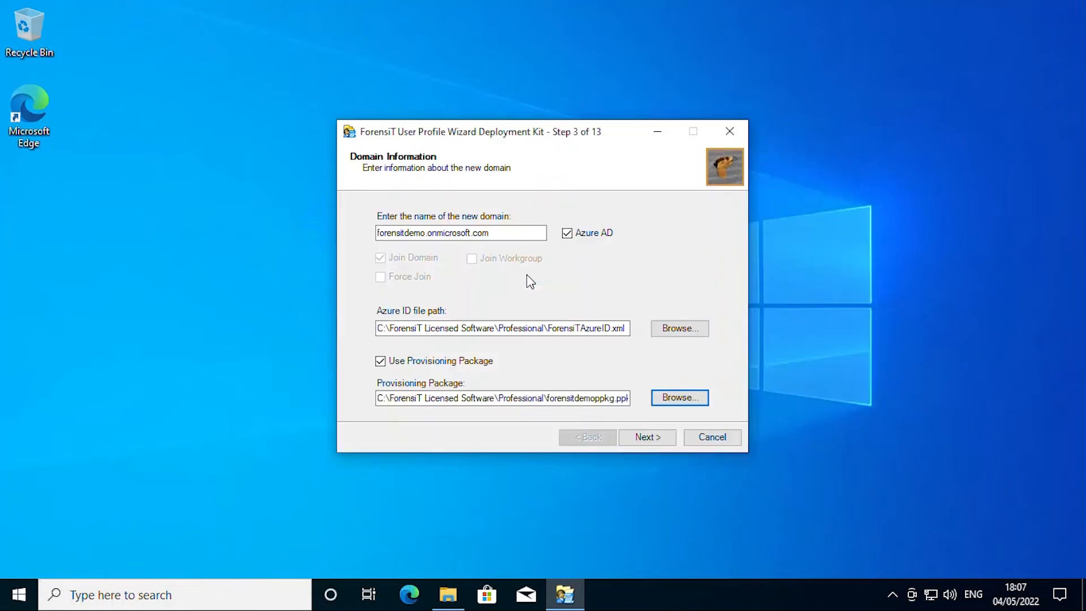
{"action": "left_click", "coordinate": [639, 437]}
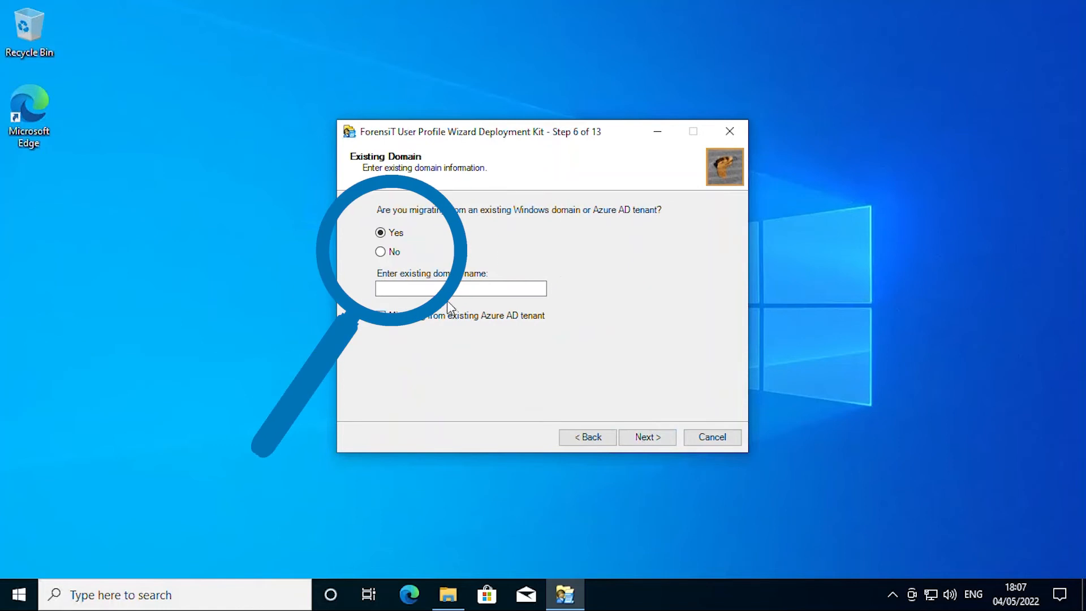
Step: Answer No to migrating from an existing domain and advance to User Account Options
{"action": "left_click", "coordinate": [379, 254]}
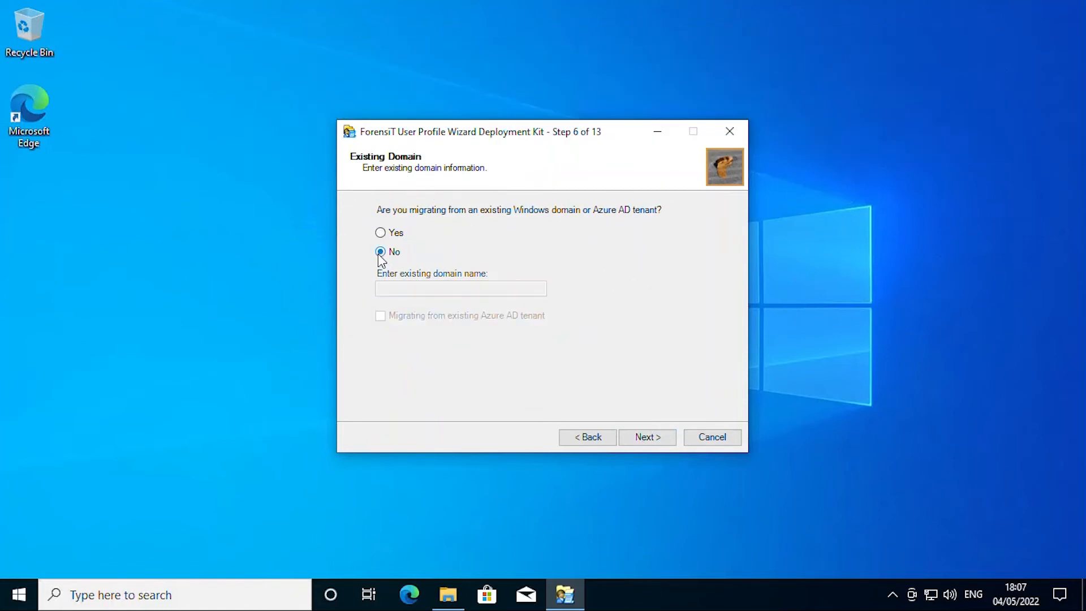
{"action": "left_click", "coordinate": [644, 439]}
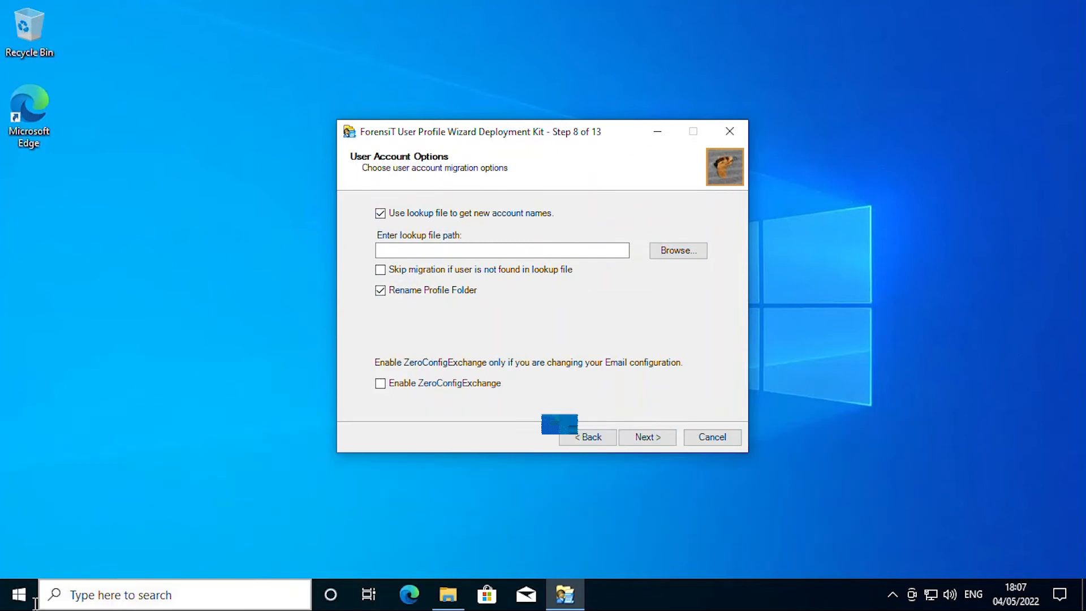
{"action": "left_click", "coordinate": [10, 602]}
Step: In a new Notepad file, type a line pairing localuser with the Azure user's sign-in address
{"action": "type", "text": "notepad"}
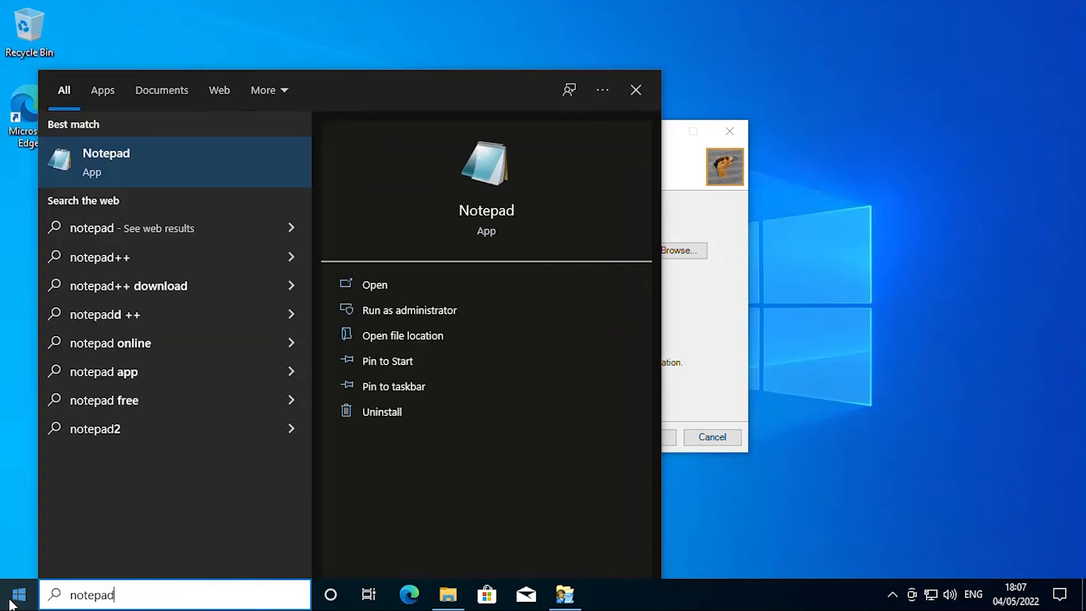
{"action": "left_click", "coordinate": [106, 182]}
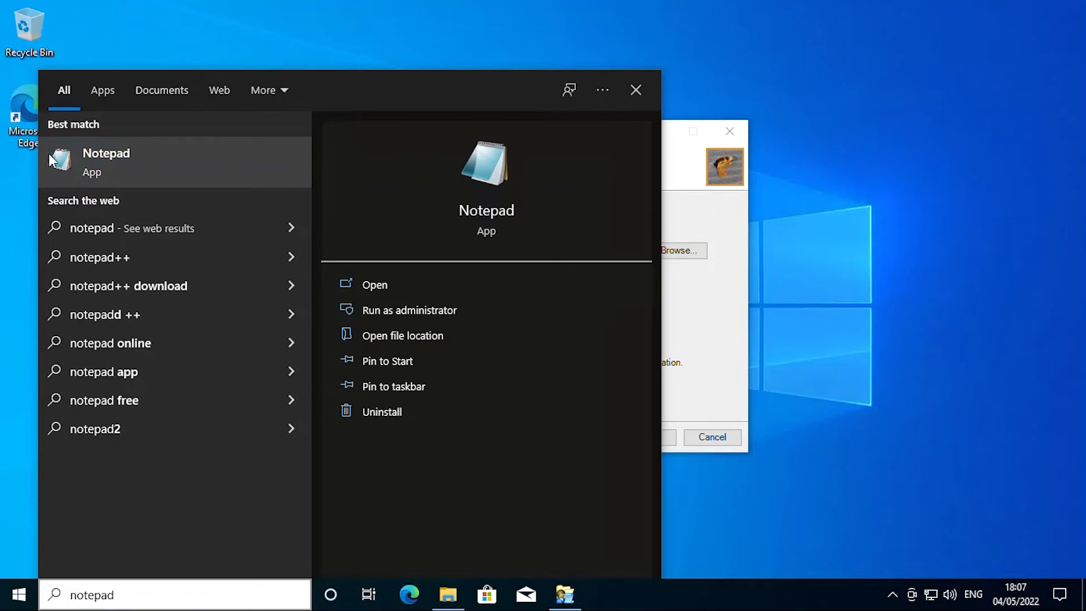
{"action": "type", "text": "1"}
{"action": "type", "text": "oca"}
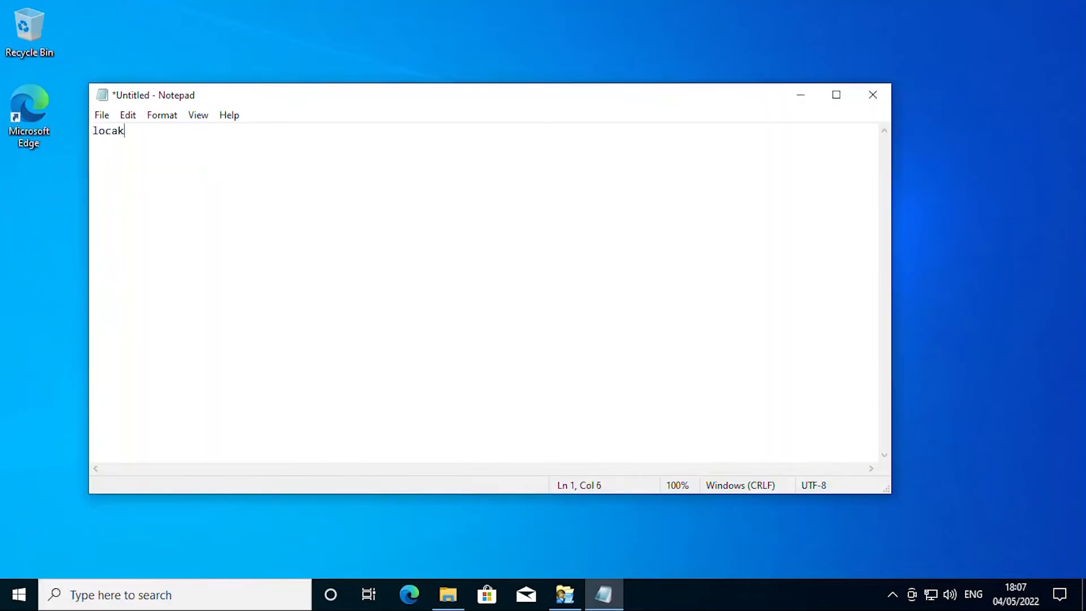
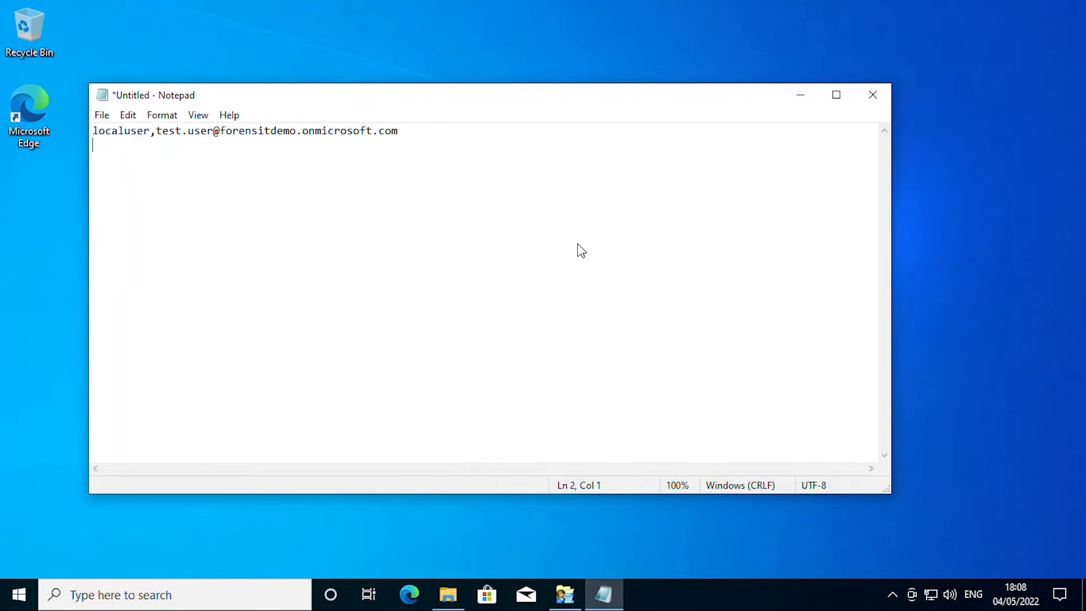
{"action": "key", "text": "ctrl+s"}
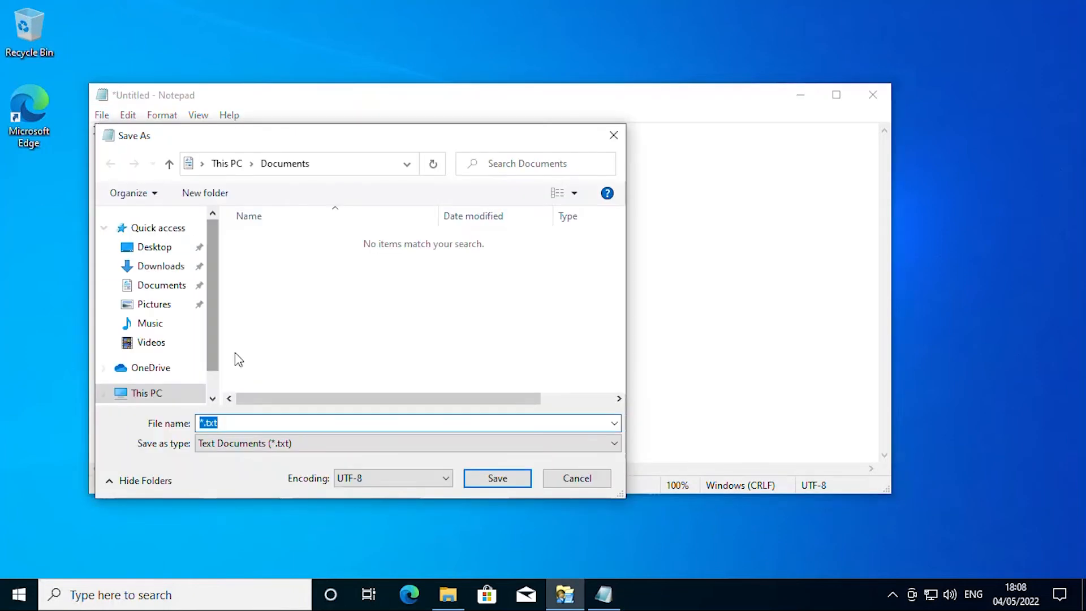
Step: Point Save As to C:\ForensiT Licensed Software and name the file users.csv
{"action": "left_click", "coordinate": [171, 393]}
{"action": "scroll", "coordinate": [306, 340], "scroll_direction": "down", "scroll_amount": 3}
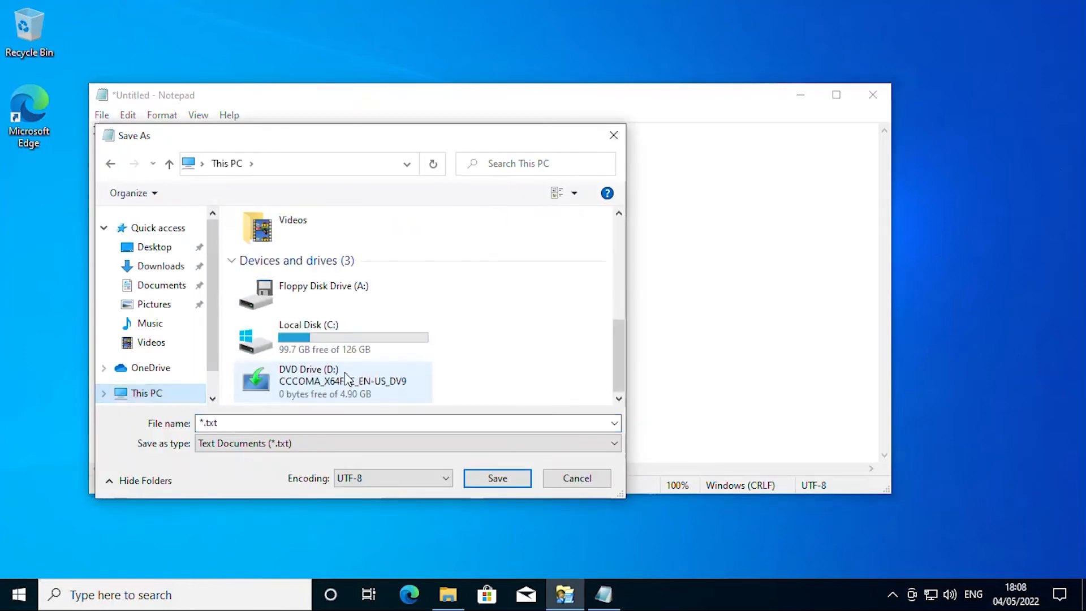
{"action": "double_click", "coordinate": [309, 344]}
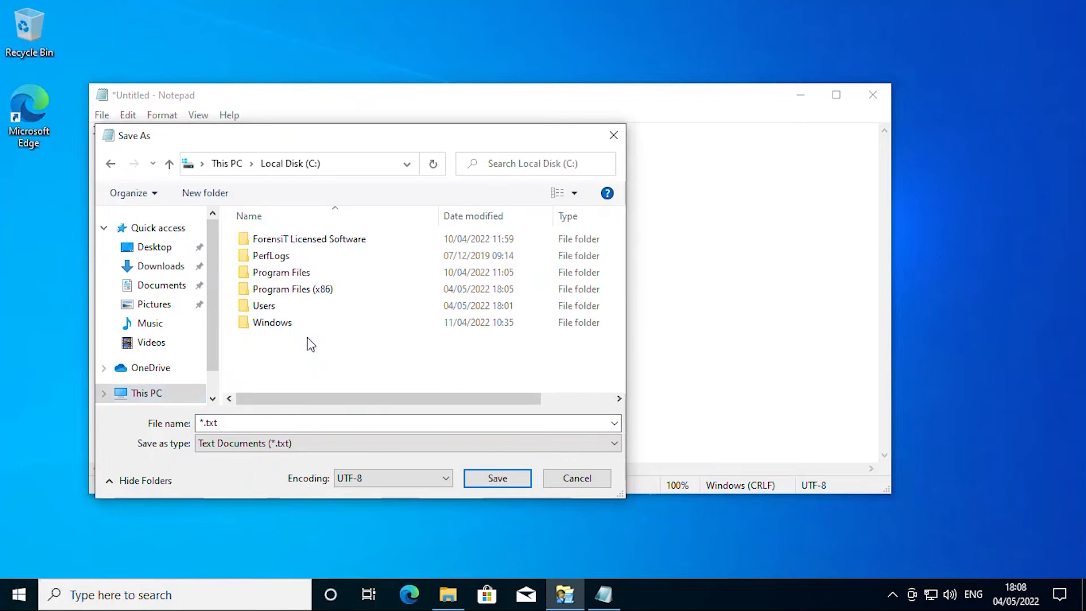
{"action": "double_click", "coordinate": [306, 243]}
{"action": "left_click", "coordinate": [256, 422]}
{"action": "key", "text": "Home"}
{"action": "type", "text": "users."}
{"action": "key", "text": "shift+End"}
{"action": "type", "text": "cs"}
Step: Save it as type All Files and close Notepad
{"action": "left_click", "coordinate": [279, 445]}
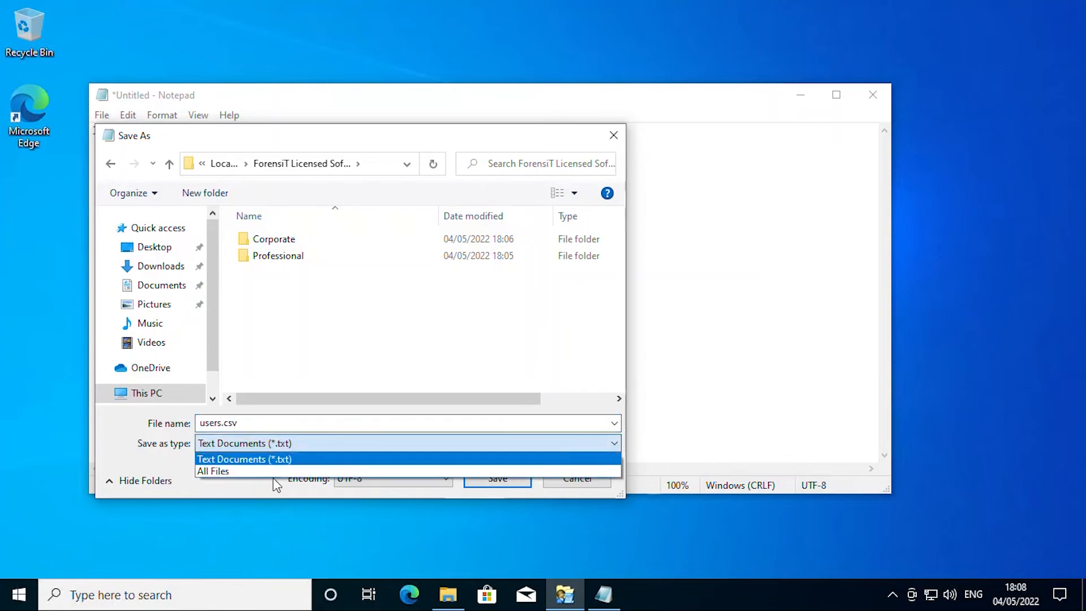
{"action": "left_click", "coordinate": [271, 475]}
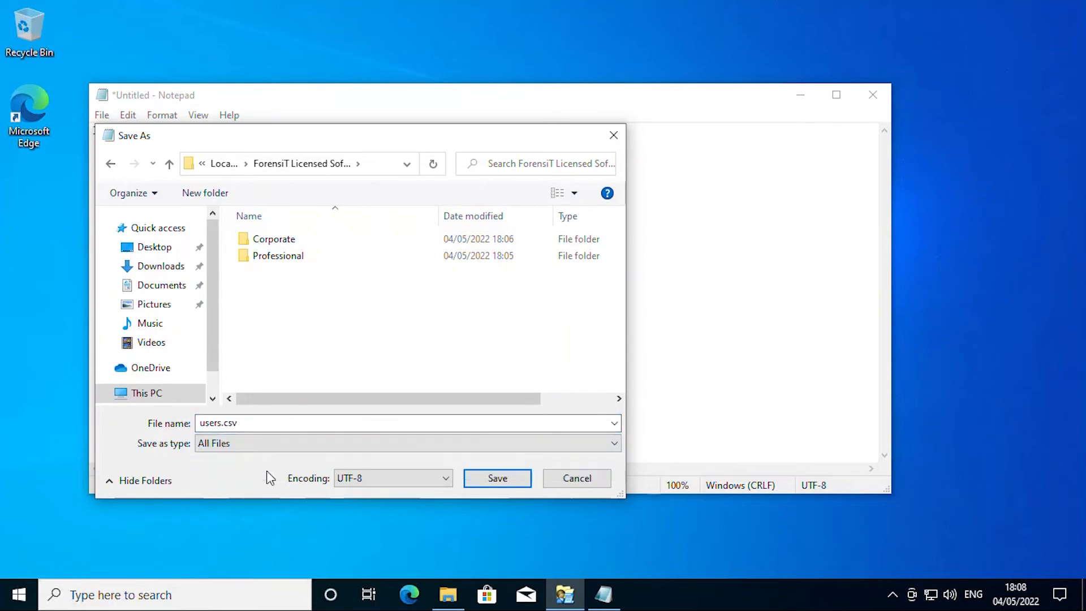
{"action": "left_click", "coordinate": [488, 477]}
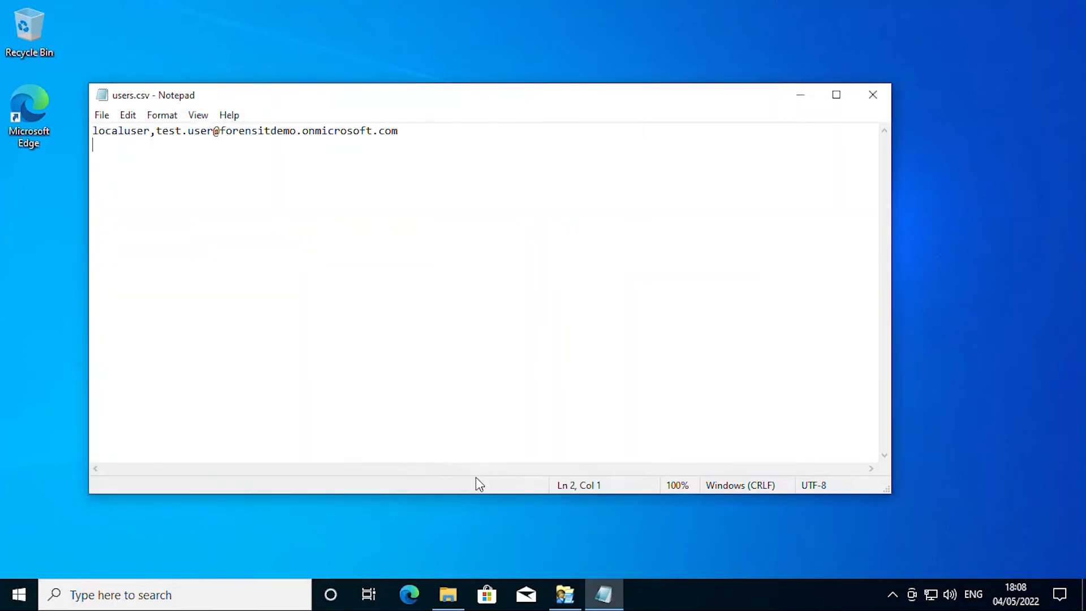
{"action": "left_click", "coordinate": [874, 97]}
Step: Choose C:\ForensiT Licensed Software\users.csv as the account name lookup file and continue
{"action": "left_click", "coordinate": [681, 250]}
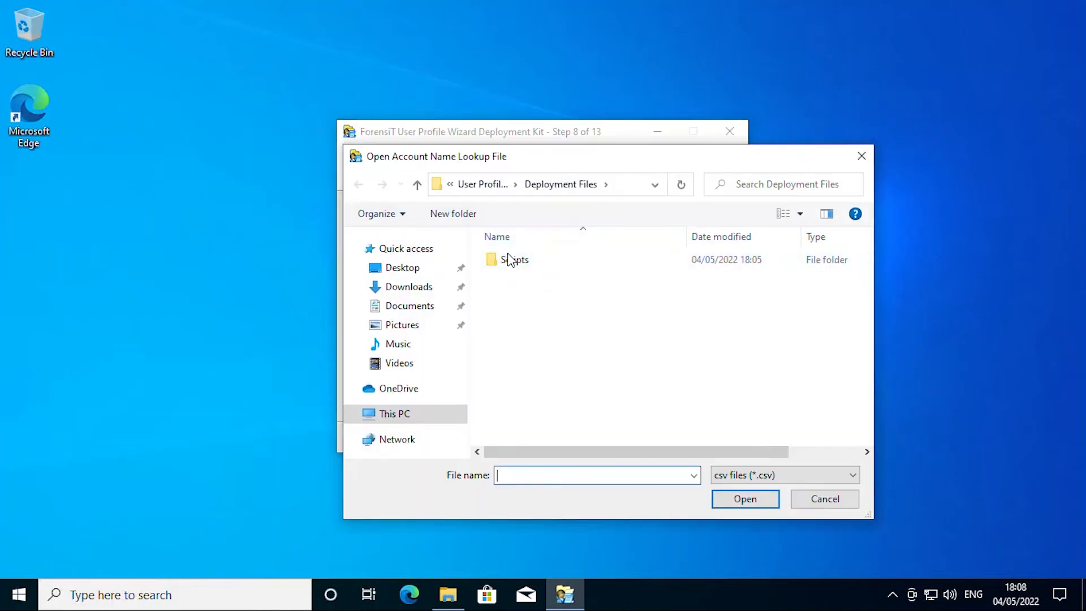
{"action": "left_click", "coordinate": [401, 420]}
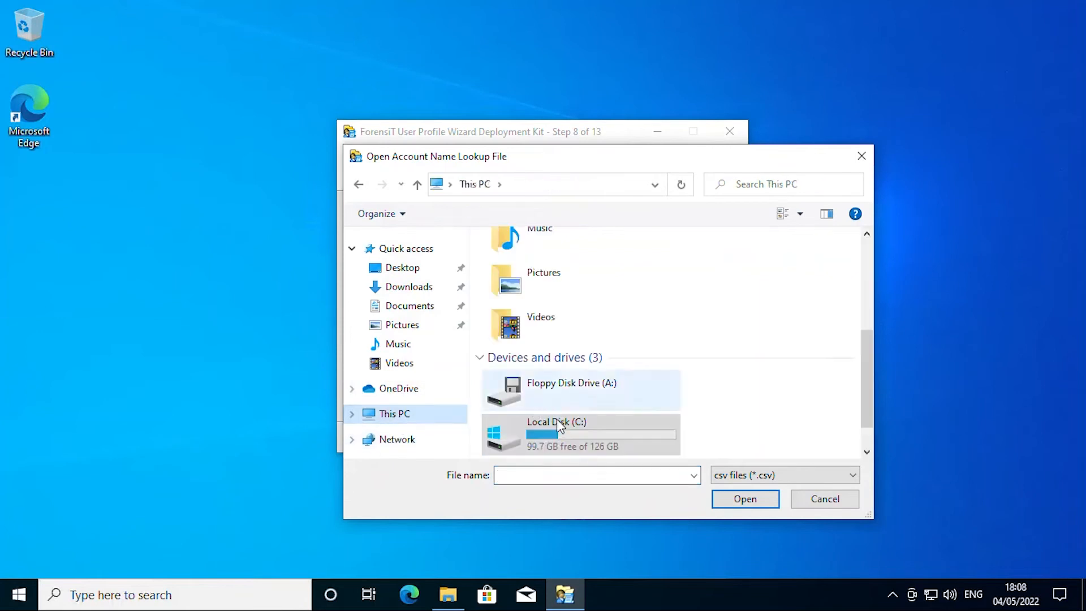
{"action": "double_click", "coordinate": [557, 428]}
{"action": "double_click", "coordinate": [547, 259]}
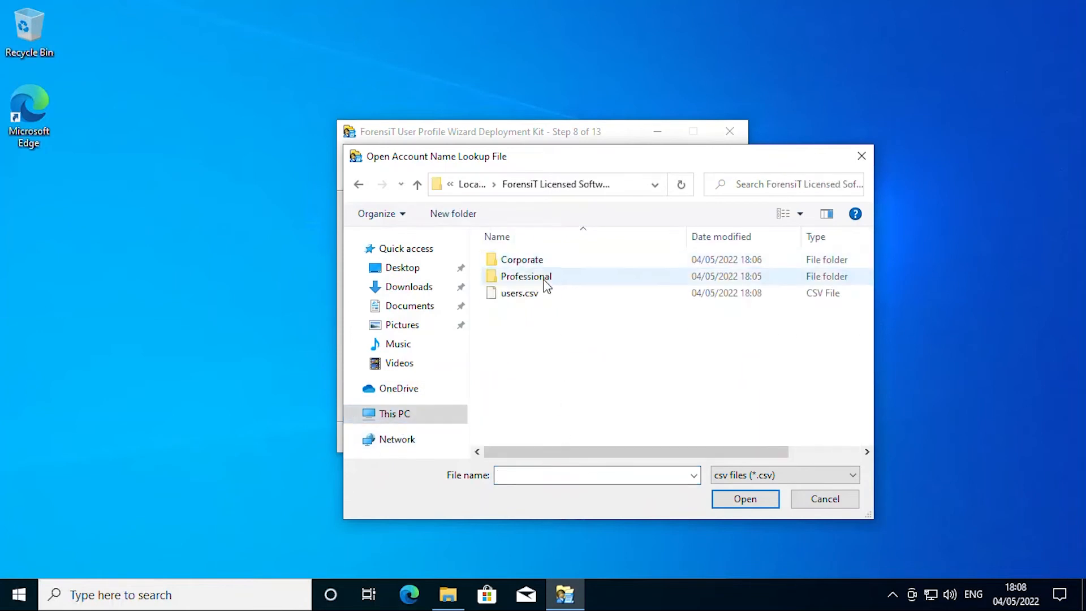
{"action": "double_click", "coordinate": [523, 294]}
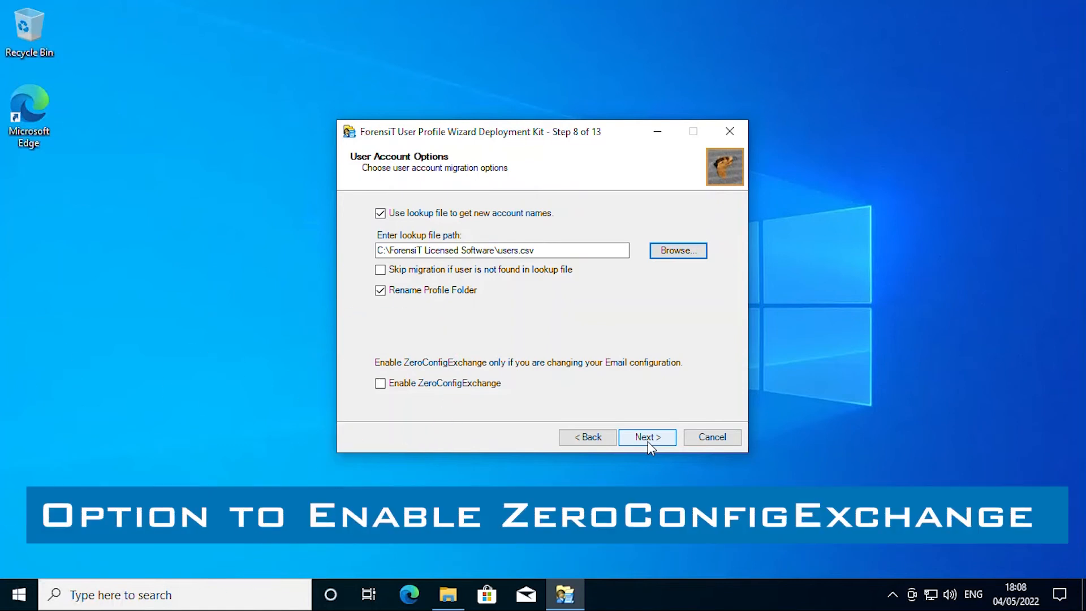
{"action": "left_click", "coordinate": [647, 437]}
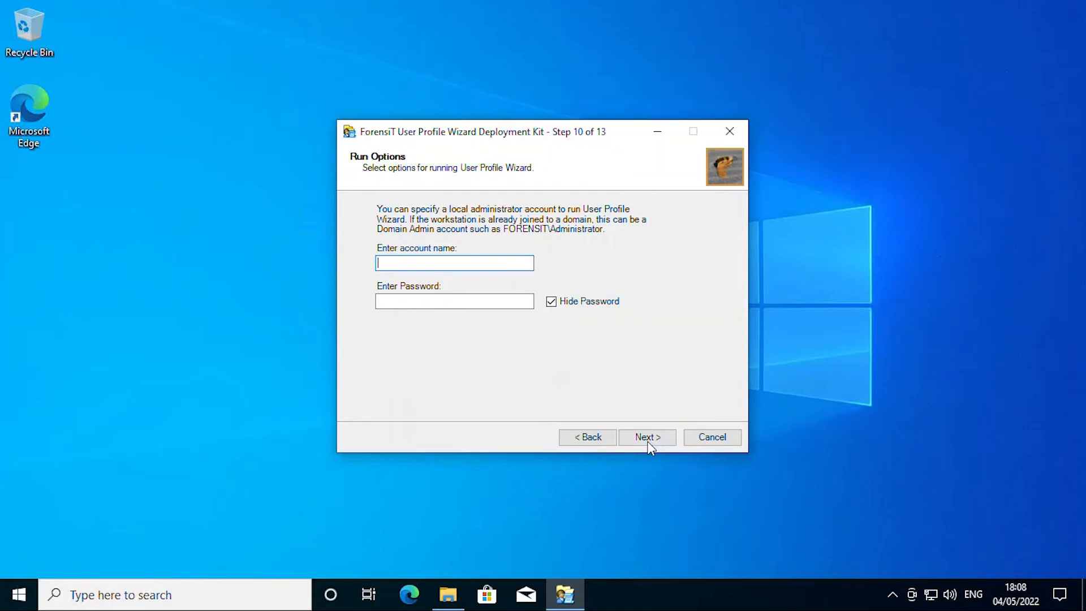
Step: Enter admin as the account name on Run Options and continue to Script Options
{"action": "type", "text": "admin"}
{"action": "key", "text": "Tab"}
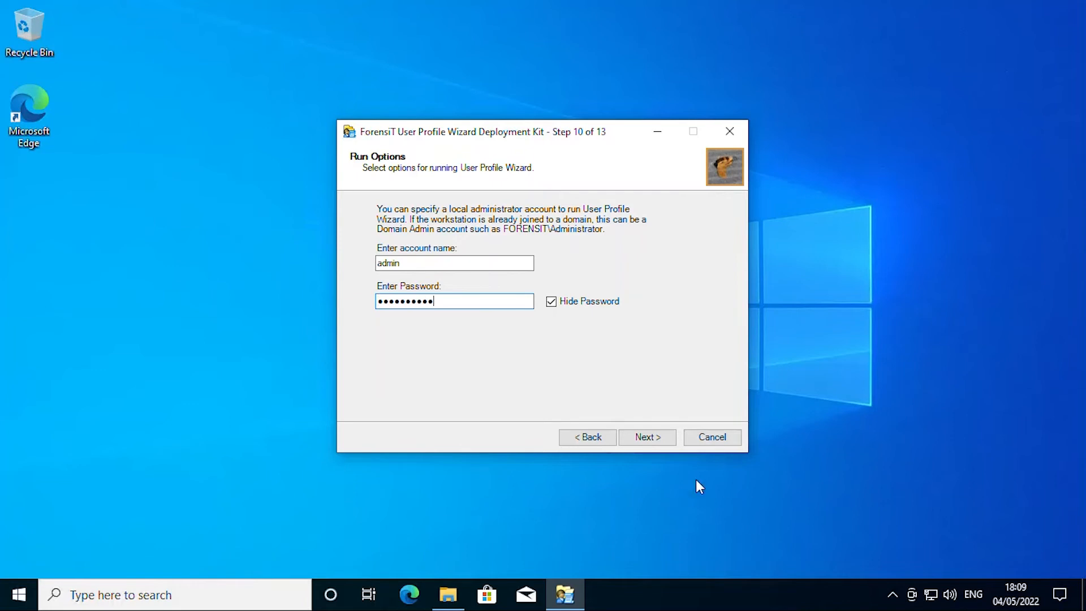
{"action": "left_click", "coordinate": [648, 438]}
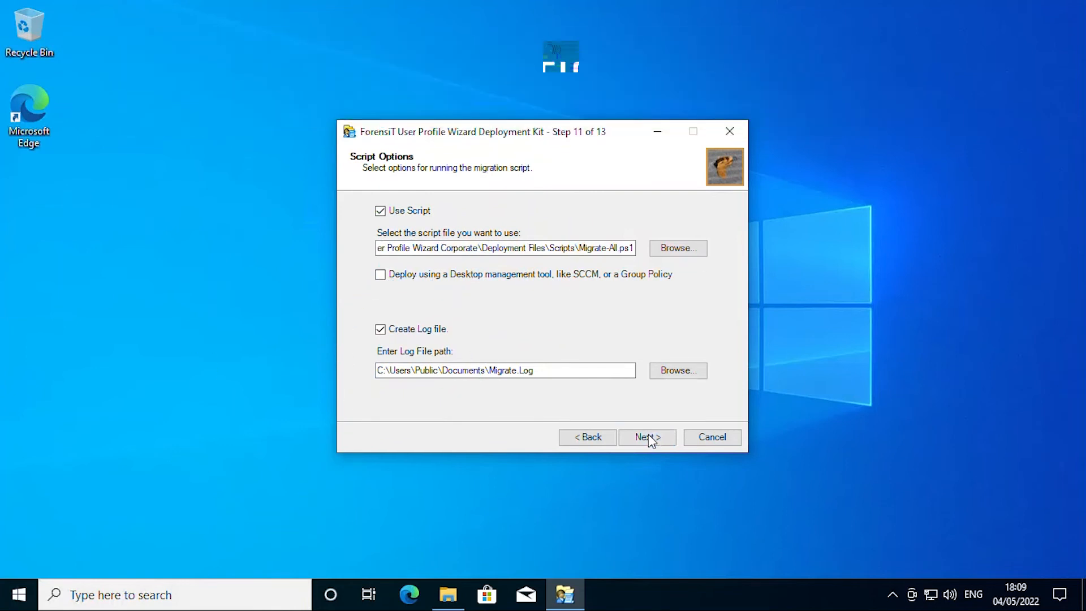
Step: Pass the Follow on Script step and confirm creating the migration script
{"action": "left_click", "coordinate": [651, 439]}
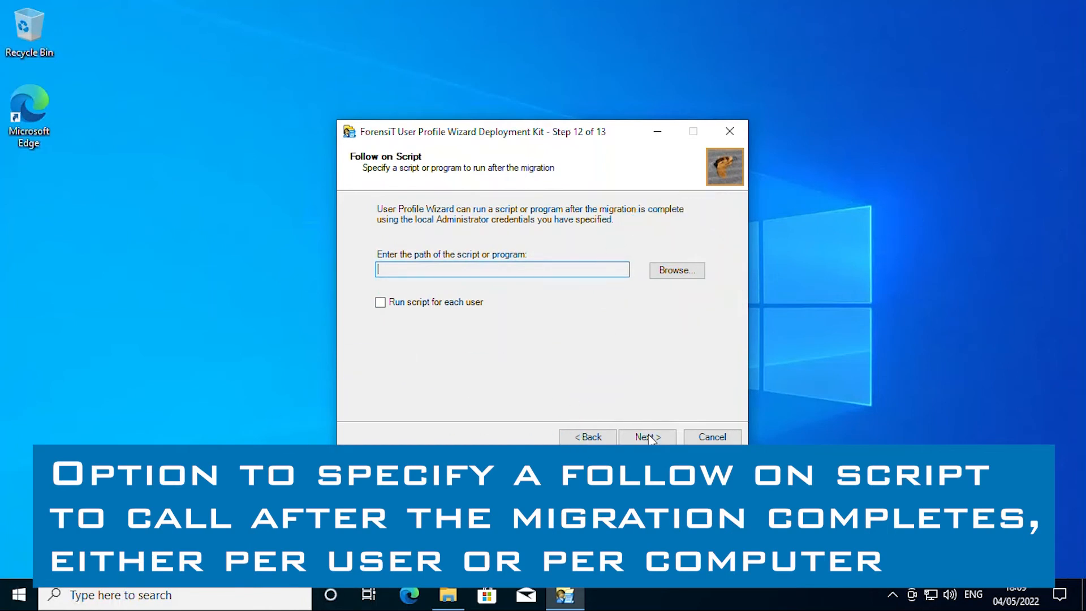
{"action": "left_click", "coordinate": [651, 437]}
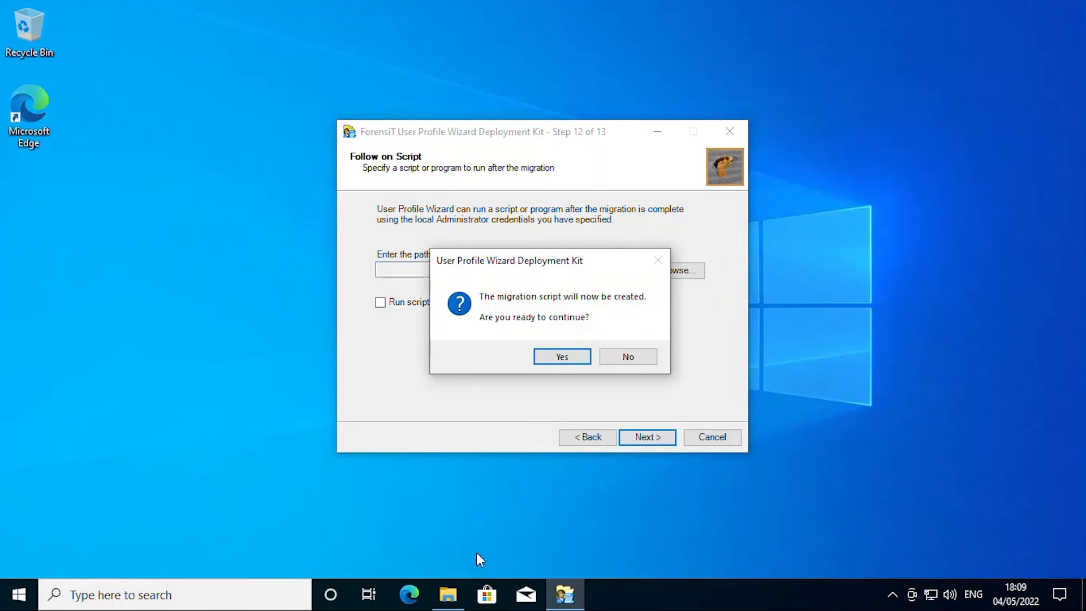
{"action": "left_click", "coordinate": [563, 357]}
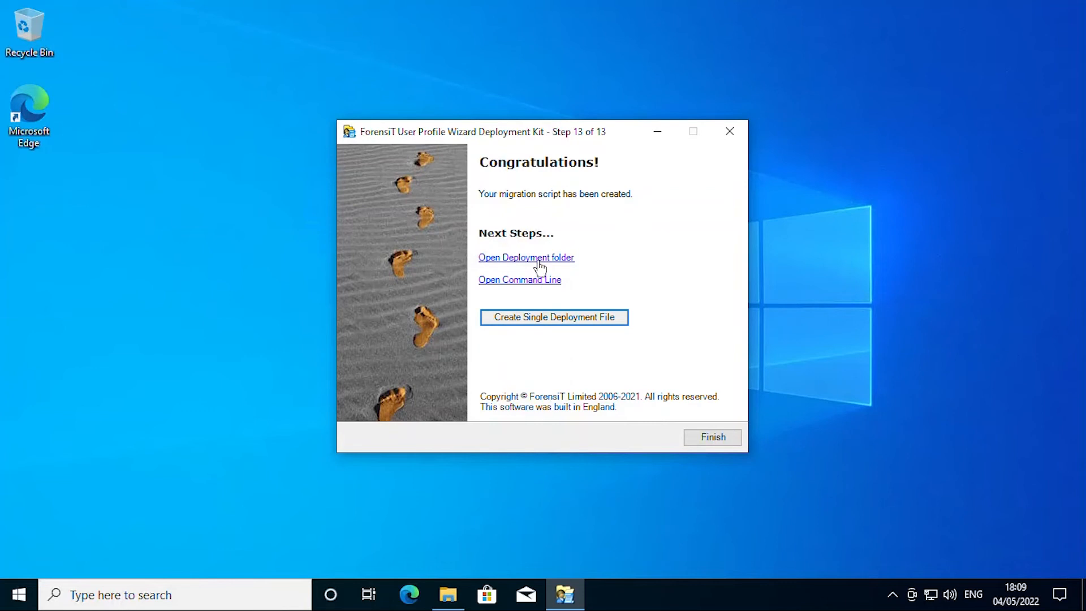
Step: Open the azure deployment folder and open Profwiz.config in Notepad, not as default app
{"action": "left_click", "coordinate": [540, 258]}
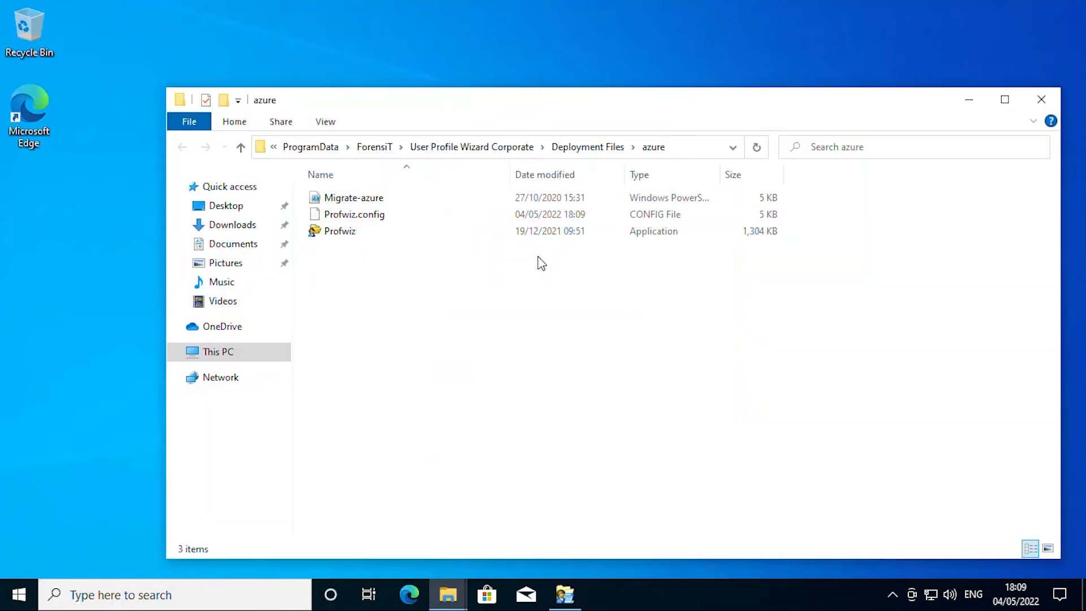
{"action": "right_click", "coordinate": [359, 217]}
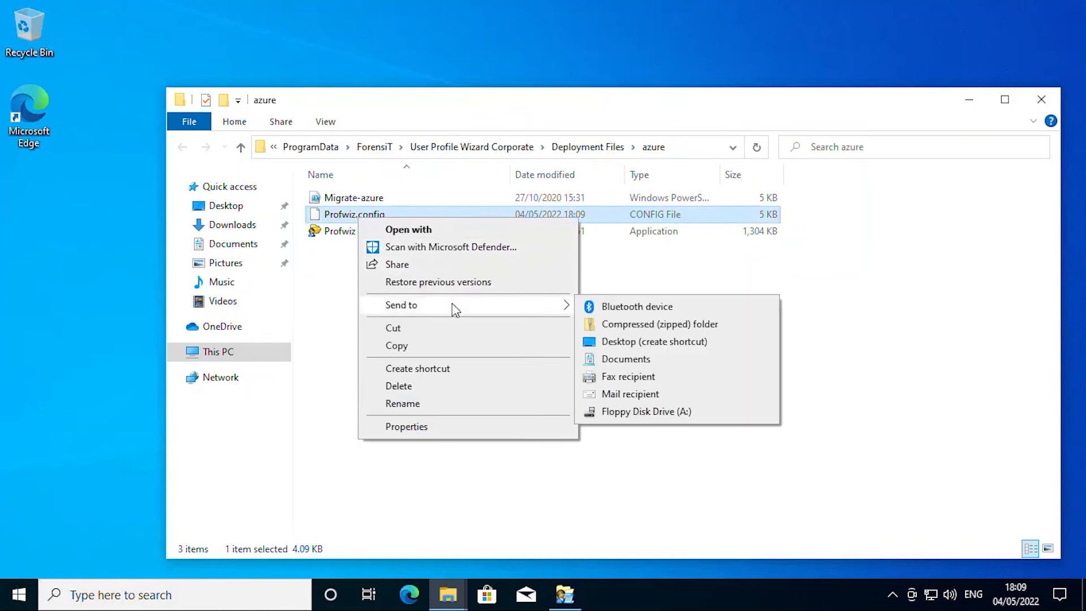
{"action": "left_click", "coordinate": [441, 227]}
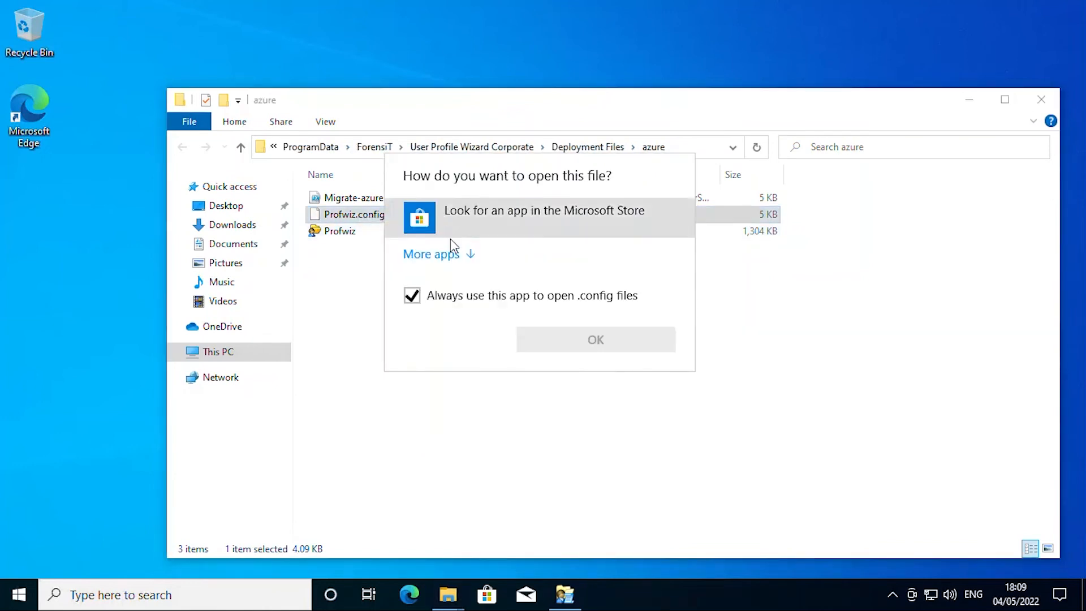
{"action": "left_click", "coordinate": [460, 254]}
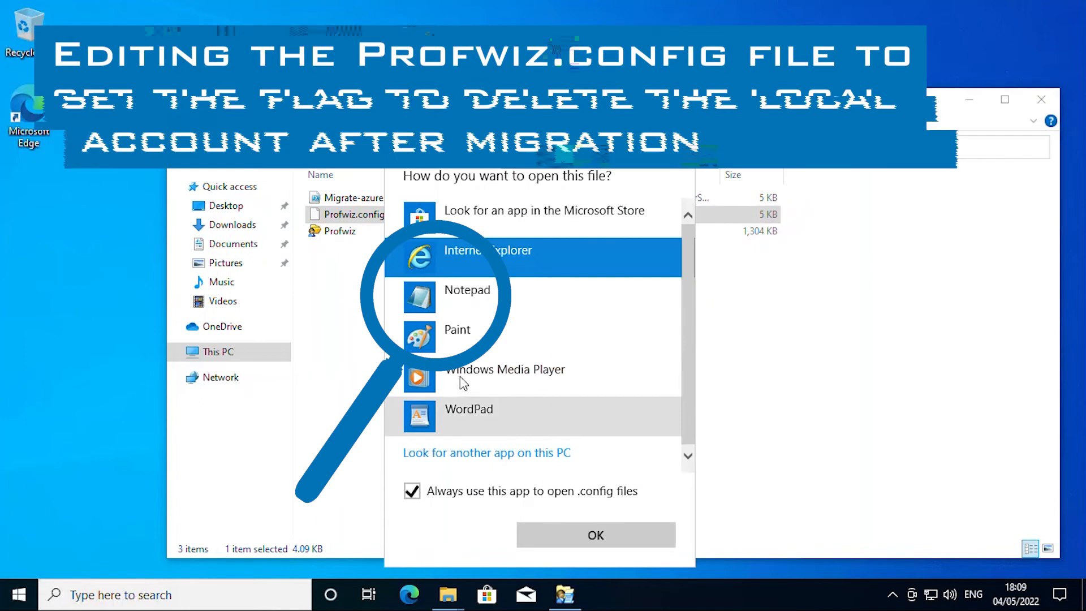
{"action": "left_click", "coordinate": [452, 297]}
{"action": "left_click", "coordinate": [470, 496]}
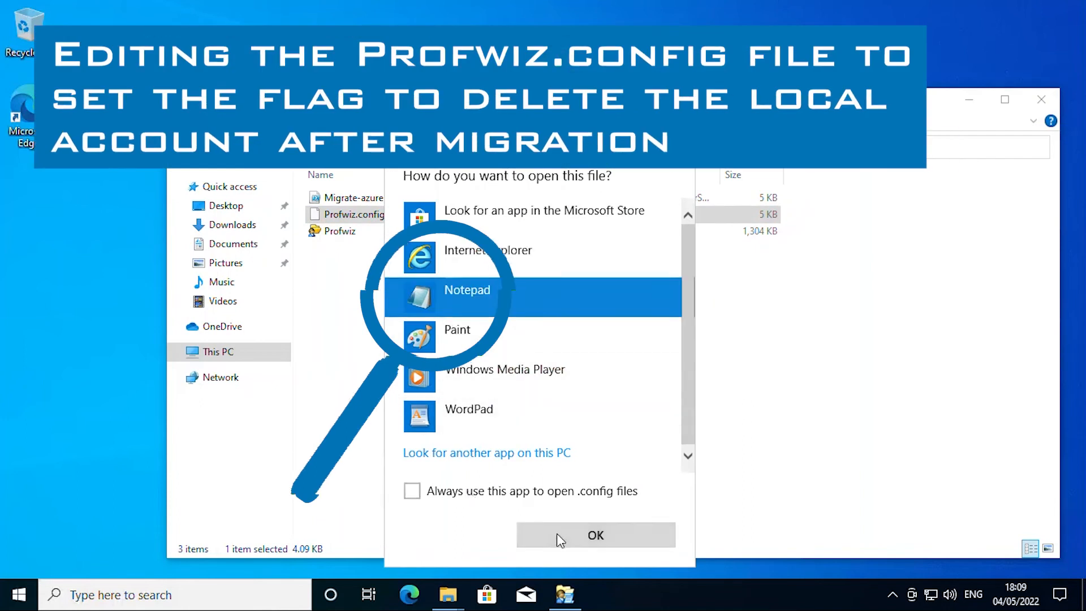
{"action": "left_click", "coordinate": [557, 534]}
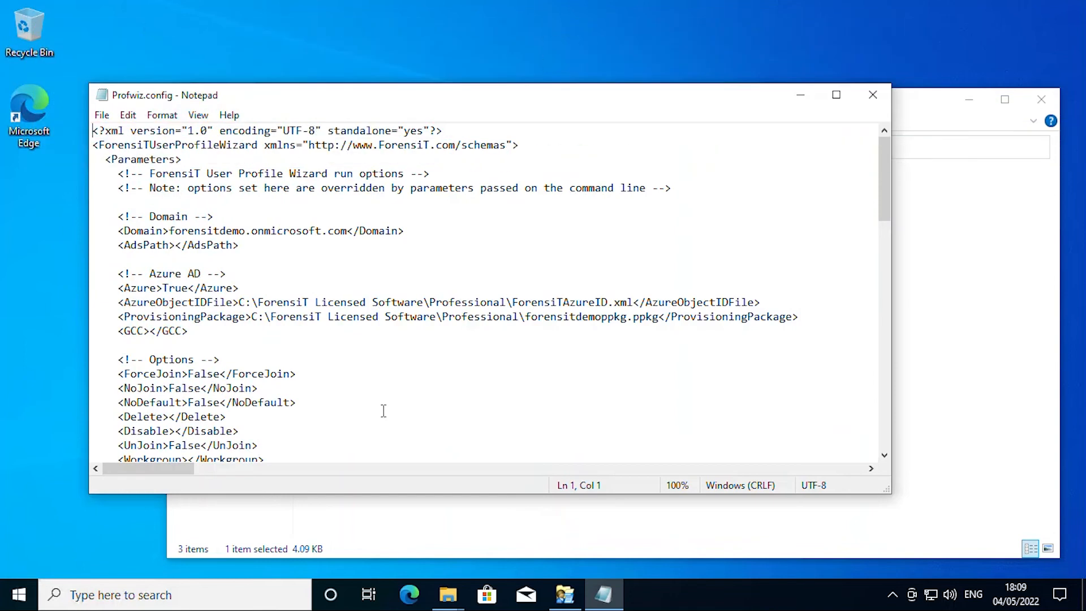
Step: Enter True as the Delete value in Profwiz.config, save it, and close Notepad
{"action": "scroll", "coordinate": [383, 411], "scroll_direction": "down", "scroll_amount": 1}
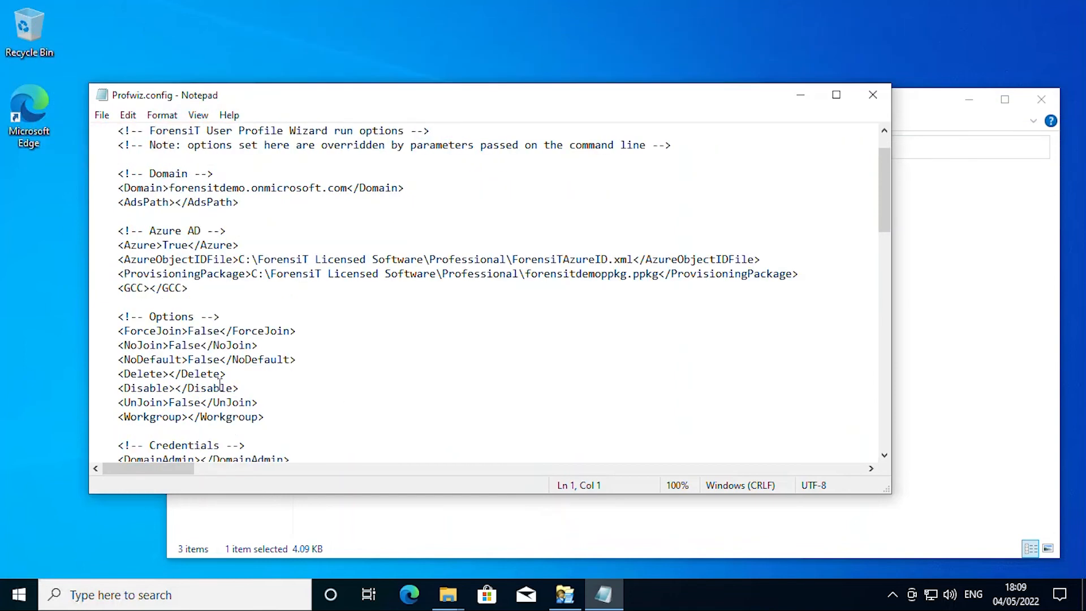
{"action": "left_click", "coordinate": [172, 374]}
{"action": "type", "text": "True"}
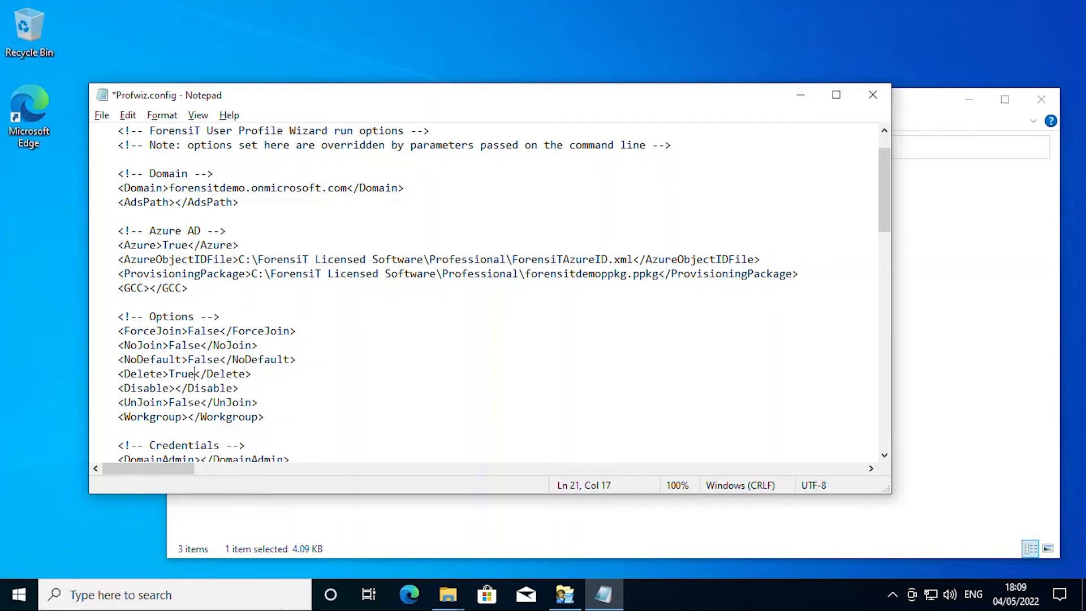
{"action": "key", "text": "alt+f"}
{"action": "key", "text": "s"}
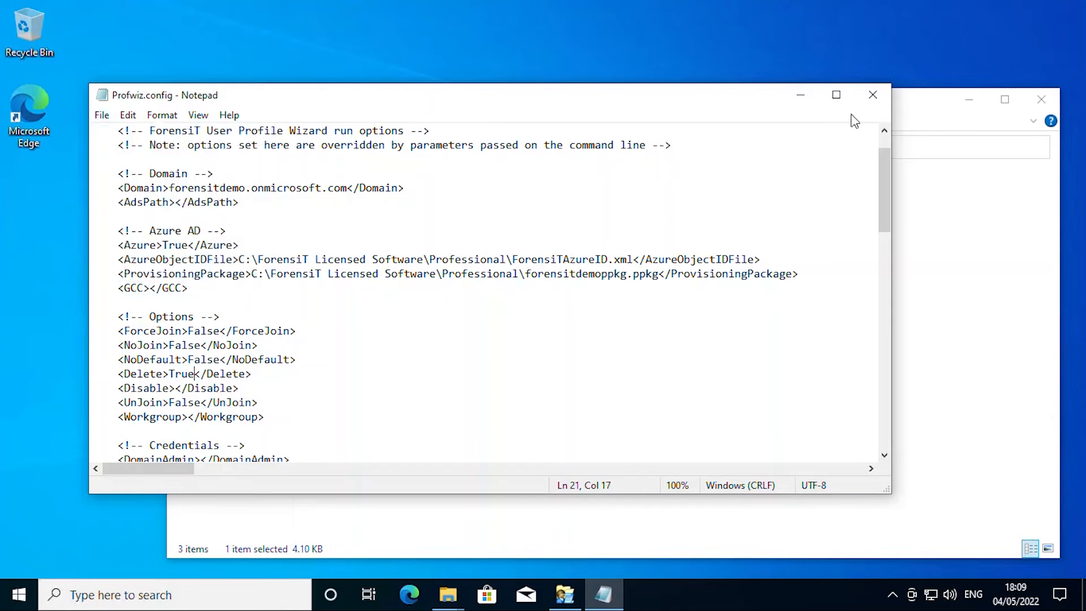
{"action": "left_click", "coordinate": [875, 101]}
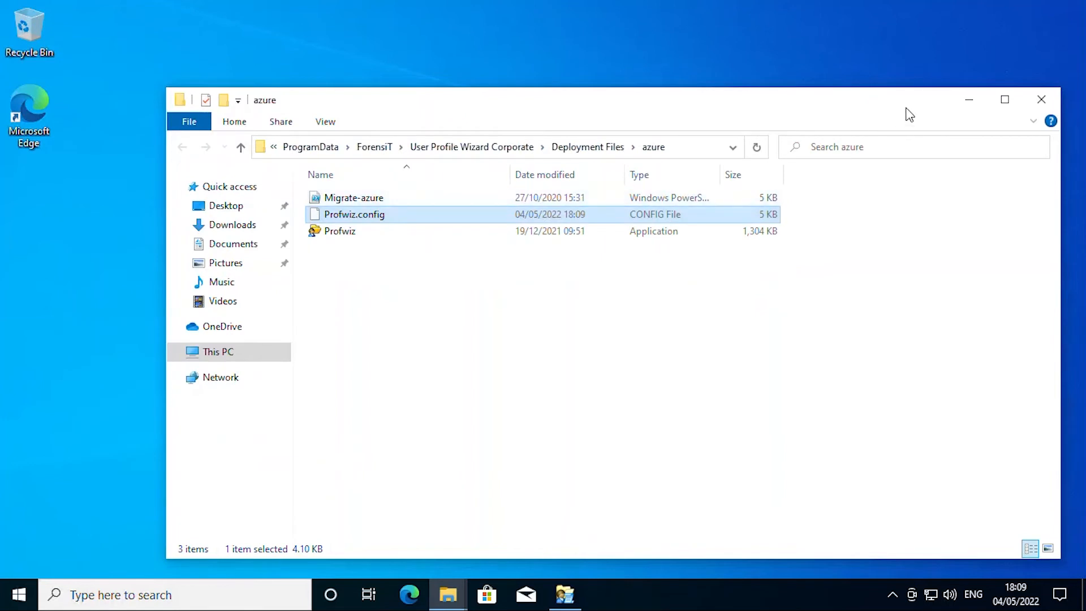
Step: Build the single deployment executable and view Migrate-azure (1,494 KB) in the azure folder
{"action": "left_click", "coordinate": [969, 101]}
{"action": "left_click", "coordinate": [557, 320]}
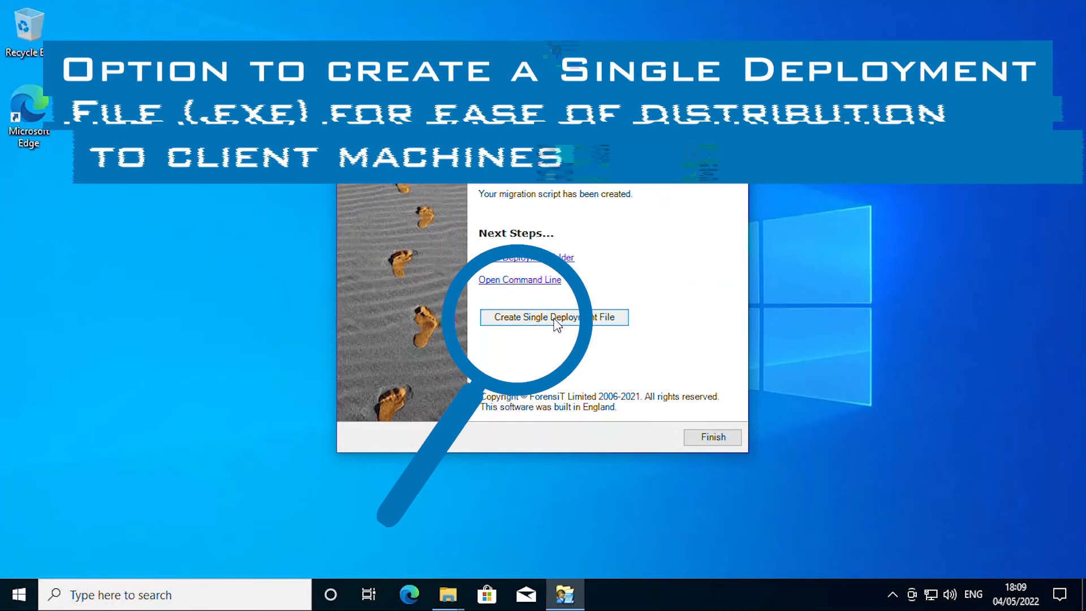
{"action": "left_click", "coordinate": [610, 352]}
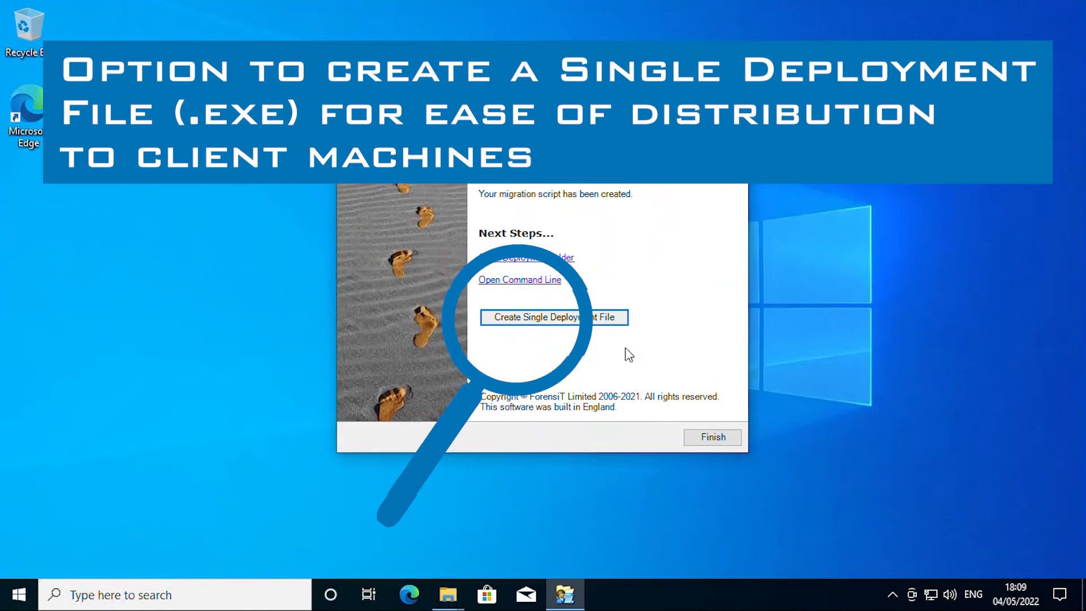
{"action": "left_click", "coordinate": [542, 258]}
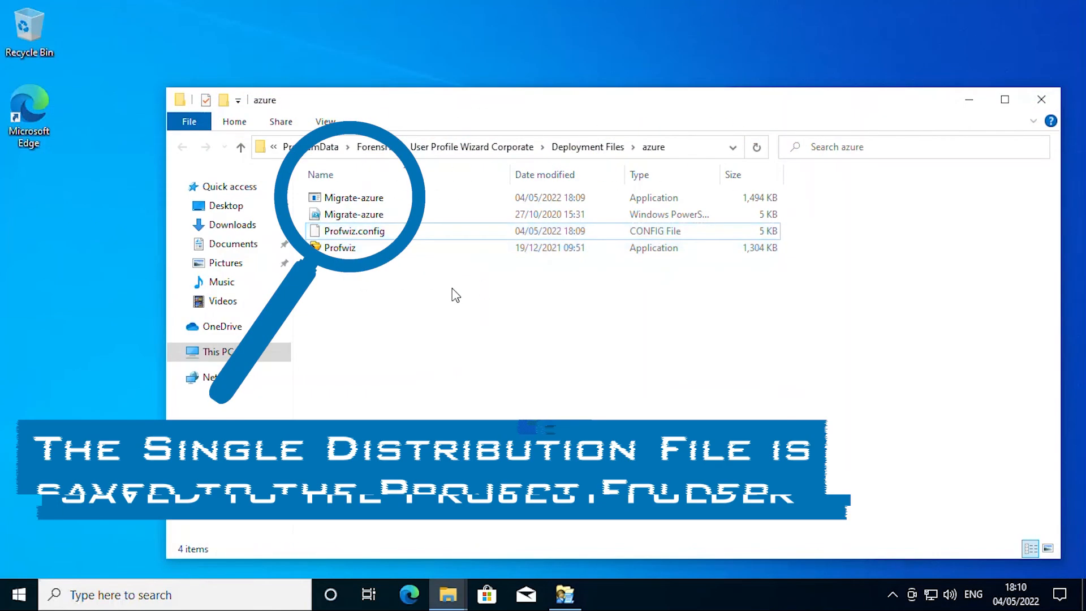
{"action": "mouse_move", "coordinate": [351, 199]}
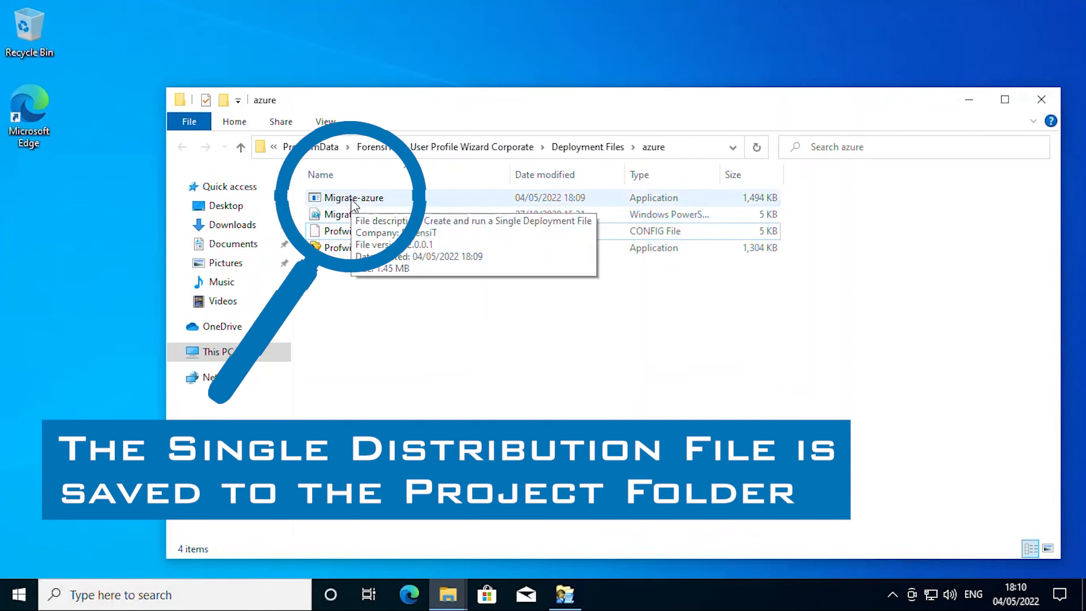
Step: Run Migrate-azure.exe until provisioning succeeds, dismiss the sign-out notice, then restart from the sign-in screen
{"action": "double_click", "coordinate": [352, 199]}
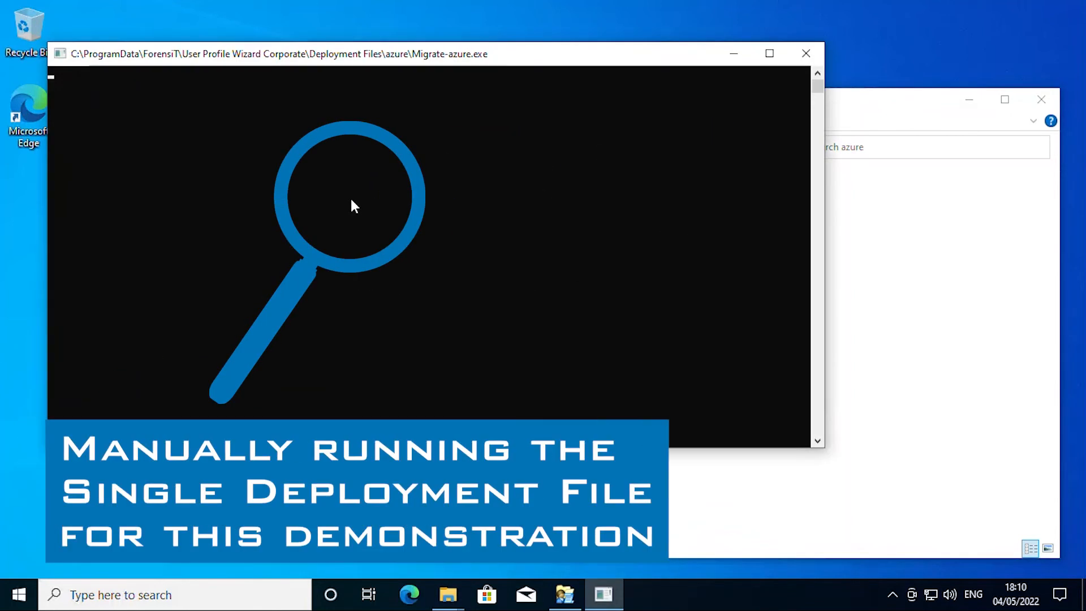
{"action": "left_click", "coordinate": [969, 100]}
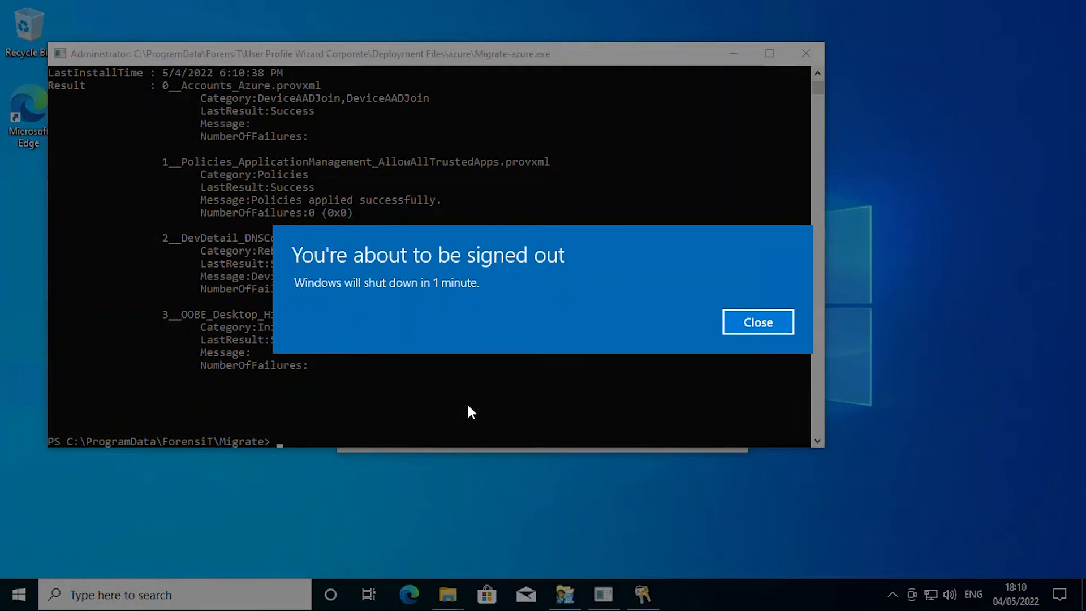
{"action": "left_click", "coordinate": [767, 320]}
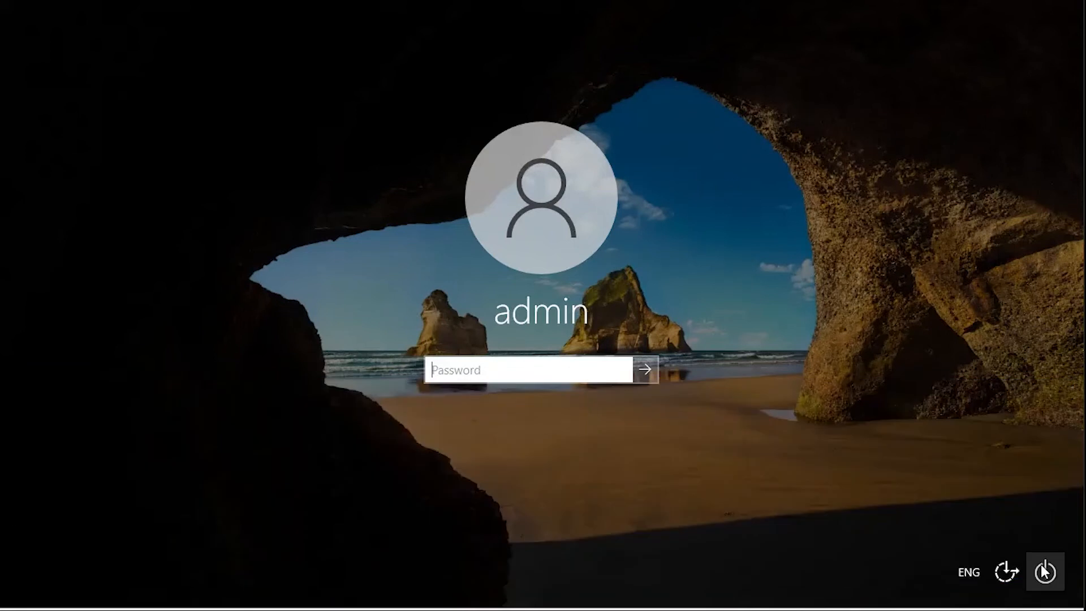
{"action": "left_click", "coordinate": [1048, 573]}
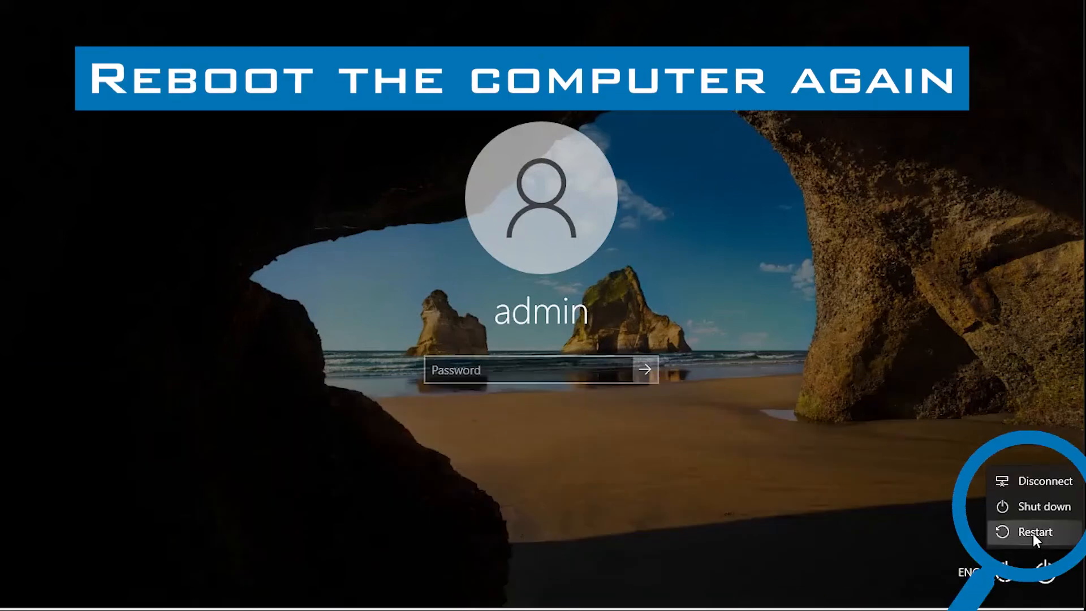
{"action": "left_click", "coordinate": [1033, 534]}
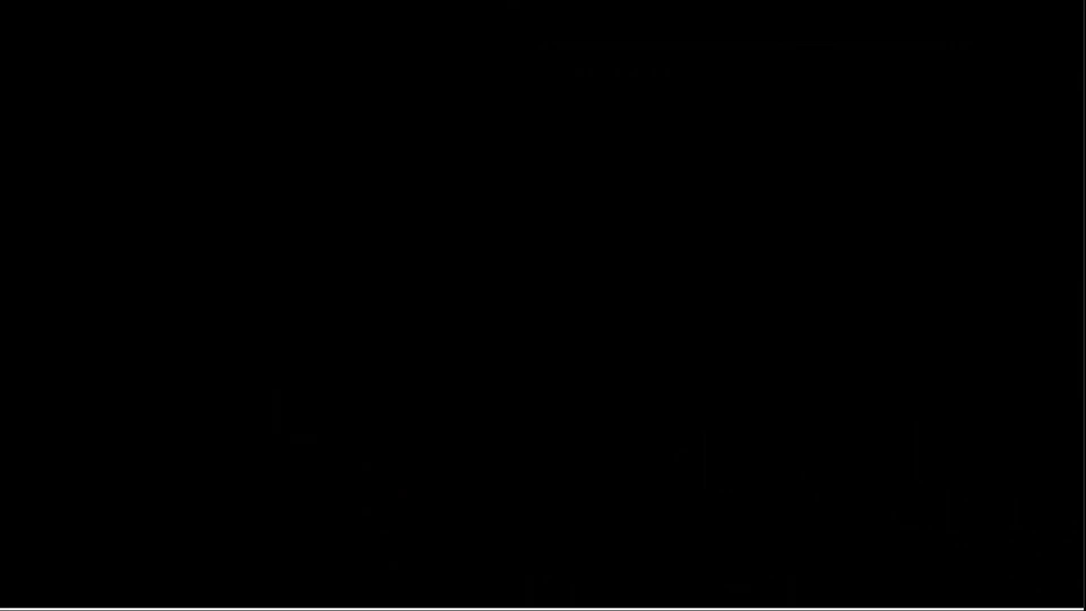